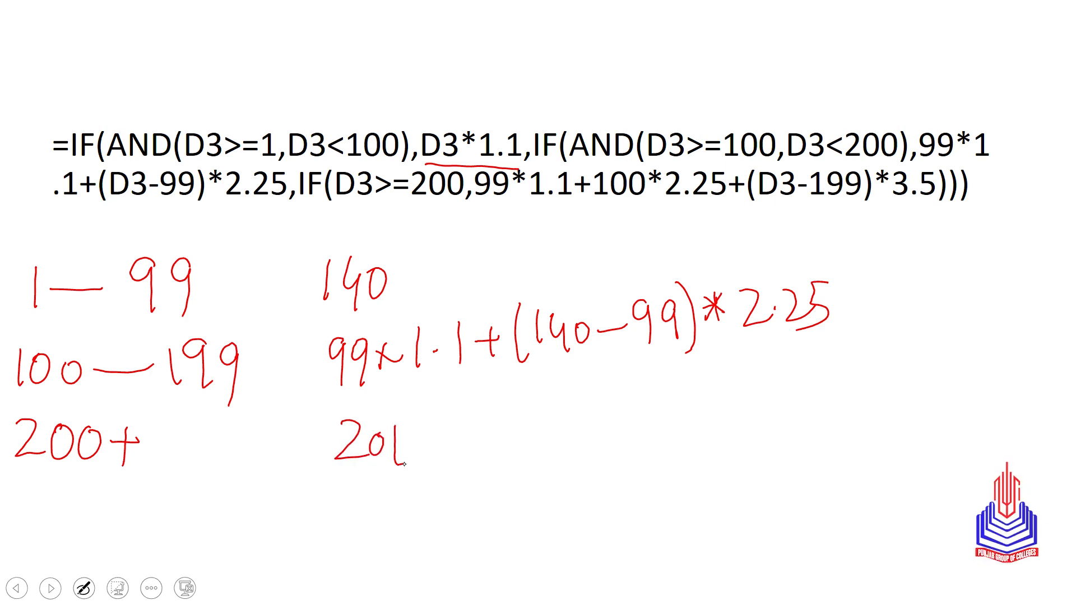
- Handwrite "99×1.1+" beside 201 on the slide and underline the handwritten 100–199 range
{"action": "left_click_drag", "start_coordinate": [483, 422], "coordinate": [484, 461]}
{"action": "mouse_move", "coordinate": [506, 418]}
{"action": "left_mouse_down"}
{"action": "mouse_move", "coordinate": [506, 458]}
{"action": "mouse_move", "coordinate": [546, 442]}
{"action": "left_mouse_up"}
{"action": "mouse_move", "coordinate": [543, 418]}
{"action": "left_mouse_down"}
{"action": "mouse_move", "coordinate": [527, 442]}
{"action": "mouse_move", "coordinate": [555, 437]}
{"action": "left_mouse_up"}
{"action": "left_click", "coordinate": [565, 427]}
{"action": "mouse_move", "coordinate": [581, 408]}
{"action": "left_mouse_down"}
{"action": "mouse_move", "coordinate": [583, 435]}
{"action": "mouse_move", "coordinate": [615, 416]}
{"action": "left_mouse_up"}
{"action": "left_click_drag", "start_coordinate": [607, 407], "coordinate": [610, 444]}
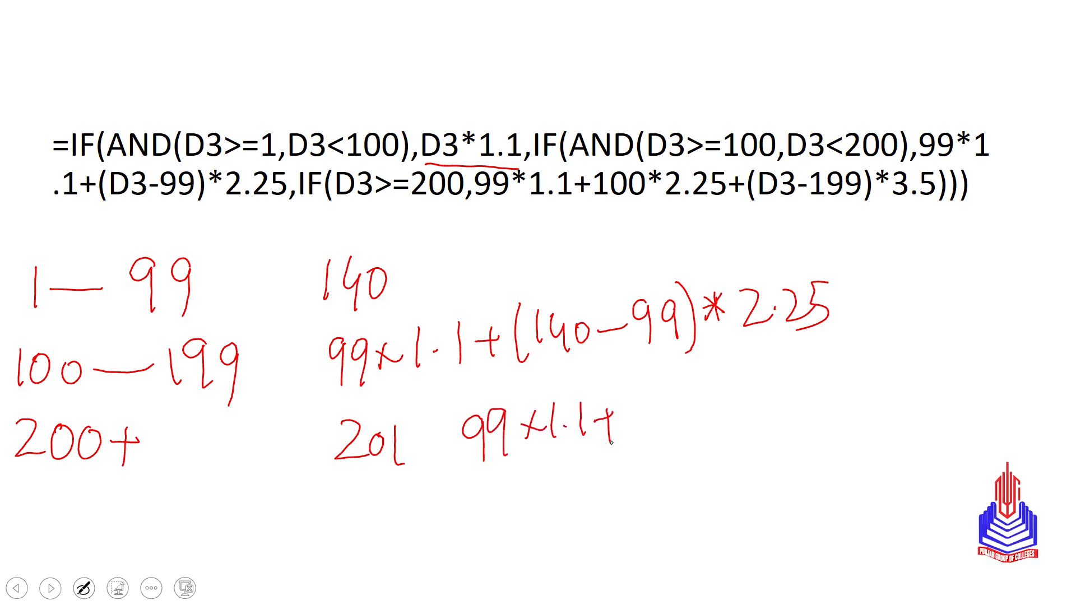
{"action": "left_click_drag", "start_coordinate": [27, 398], "coordinate": [224, 399]}
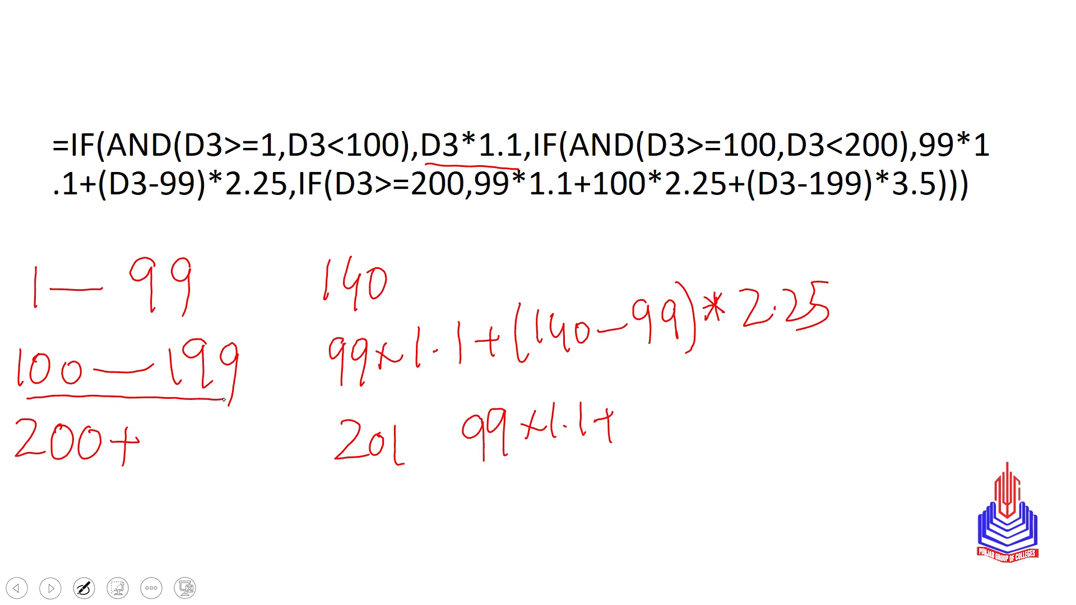
- Continue the handwritten calculation for 201 with "100+2.25", underlining the 100 and the 99 in it
{"action": "left_click_drag", "start_coordinate": [646, 405], "coordinate": [649, 426]}
{"action": "left_click_drag", "start_coordinate": [662, 404], "coordinate": [680, 405]}
{"action": "left_click_drag", "start_coordinate": [694, 411], "coordinate": [710, 409]}
{"action": "left_click_drag", "start_coordinate": [710, 400], "coordinate": [708, 426]}
{"action": "left_click_drag", "start_coordinate": [729, 393], "coordinate": [750, 410]}
{"action": "left_click_drag", "start_coordinate": [758, 395], "coordinate": [773, 413]}
{"action": "mouse_move", "coordinate": [796, 368]}
{"action": "left_mouse_down"}
{"action": "mouse_move", "coordinate": [778, 386]}
{"action": "mouse_move", "coordinate": [776, 421]}
{"action": "left_mouse_up"}
{"action": "left_click_drag", "start_coordinate": [643, 433], "coordinate": [676, 430]}
{"action": "left_click_drag", "start_coordinate": [476, 466], "coordinate": [508, 469]}
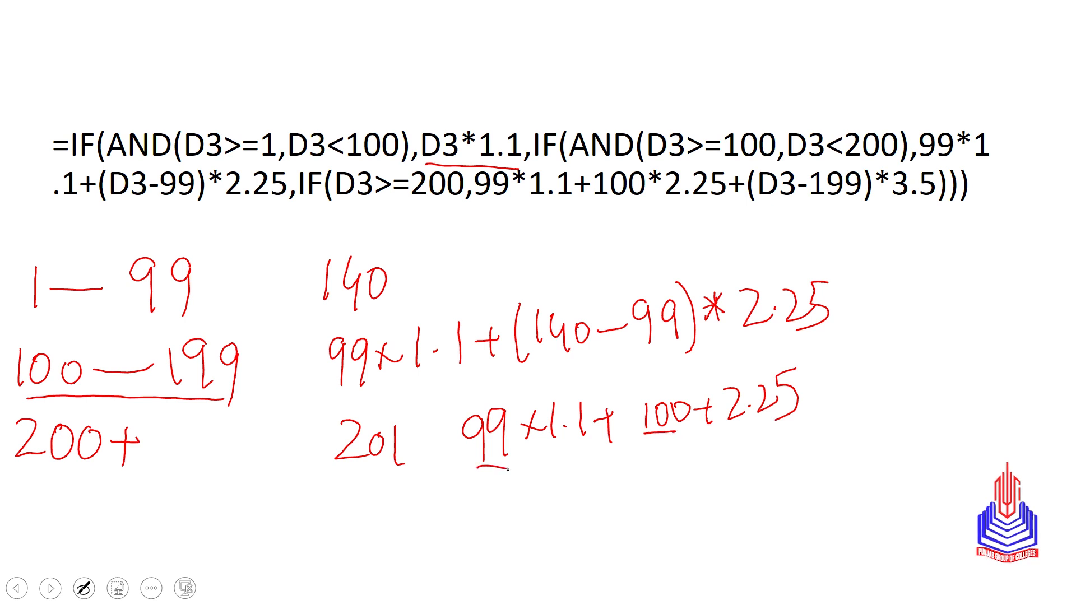
- Extend the handwritten calculation for 201 with "+(201−199)×3.5", putting the 3.5 below the bracket
{"action": "left_click_drag", "start_coordinate": [810, 396], "coordinate": [829, 392]}
{"action": "left_click_drag", "start_coordinate": [821, 382], "coordinate": [822, 413]}
{"action": "left_click", "coordinate": [870, 371]}
{"action": "left_click_drag", "start_coordinate": [865, 354], "coordinate": [864, 421]}
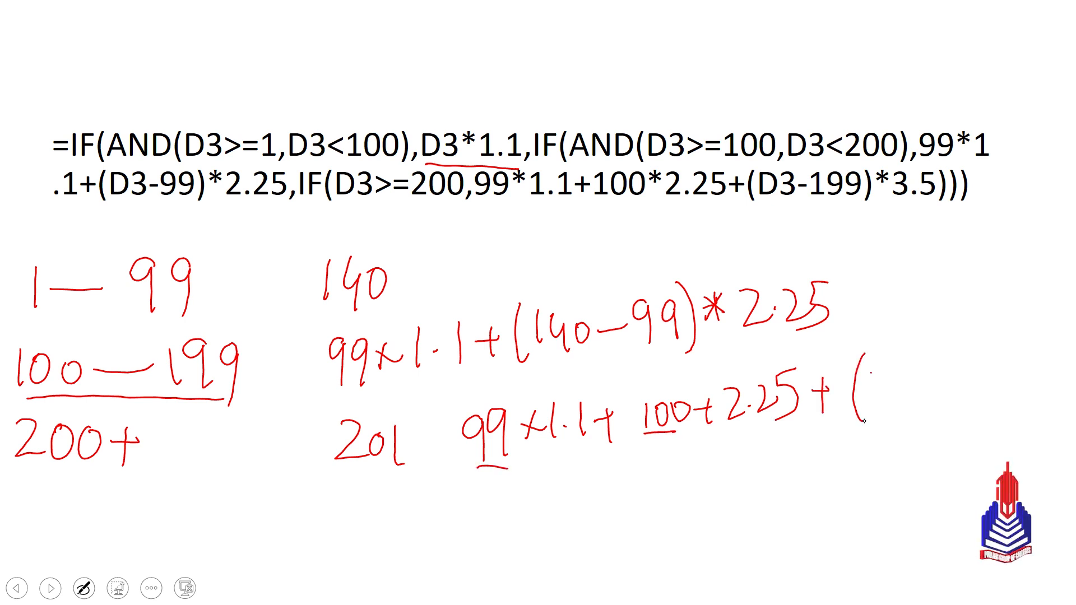
{"action": "left_click_drag", "start_coordinate": [870, 376], "coordinate": [889, 401]}
{"action": "left_click_drag", "start_coordinate": [897, 374], "coordinate": [919, 402]}
{"action": "left_click", "coordinate": [962, 367]}
{"action": "mouse_move", "coordinate": [933, 389]}
{"action": "left_mouse_down"}
{"action": "mouse_move", "coordinate": [958, 382]}
{"action": "mouse_move", "coordinate": [968, 392]}
{"action": "left_mouse_up"}
{"action": "mouse_move", "coordinate": [987, 359]}
{"action": "left_mouse_down"}
{"action": "mouse_move", "coordinate": [990, 383]}
{"action": "mouse_move", "coordinate": [1003, 387]}
{"action": "left_mouse_up"}
{"action": "left_click_drag", "start_coordinate": [1013, 344], "coordinate": [1016, 399]}
{"action": "left_click_drag", "start_coordinate": [1044, 354], "coordinate": [1048, 374]}
{"action": "left_click_drag", "start_coordinate": [873, 413], "coordinate": [877, 455]}
{"action": "left_click_drag", "start_coordinate": [922, 405], "coordinate": [903, 454]}
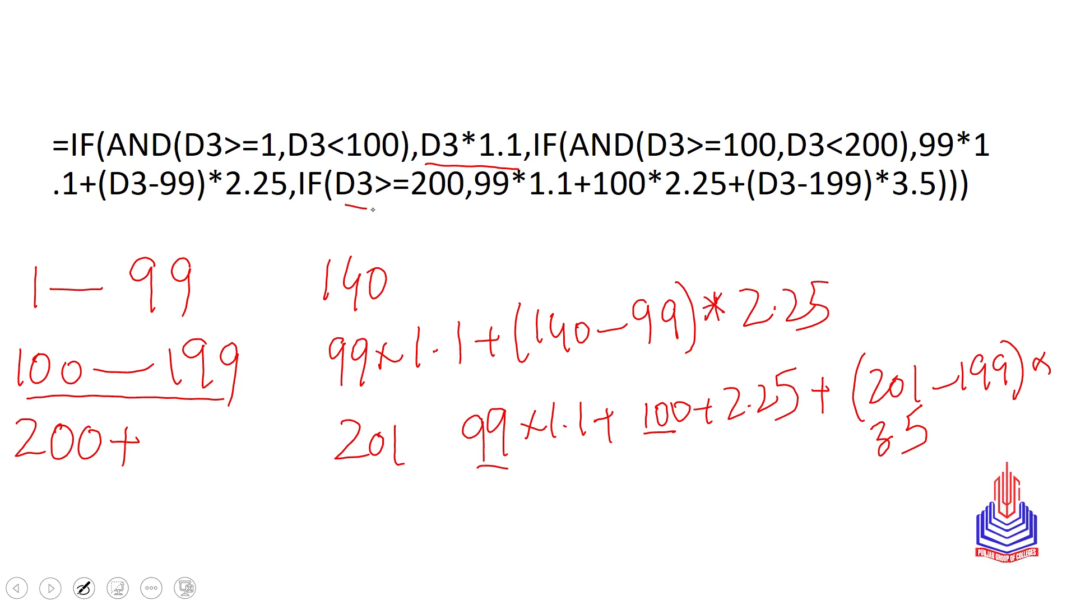
- Underline further terms of the printed IF formula with the pen
{"action": "left_click_drag", "start_coordinate": [111, 206], "coordinate": [160, 203]}
{"action": "left_click_drag", "start_coordinate": [292, 161], "coordinate": [319, 165]}
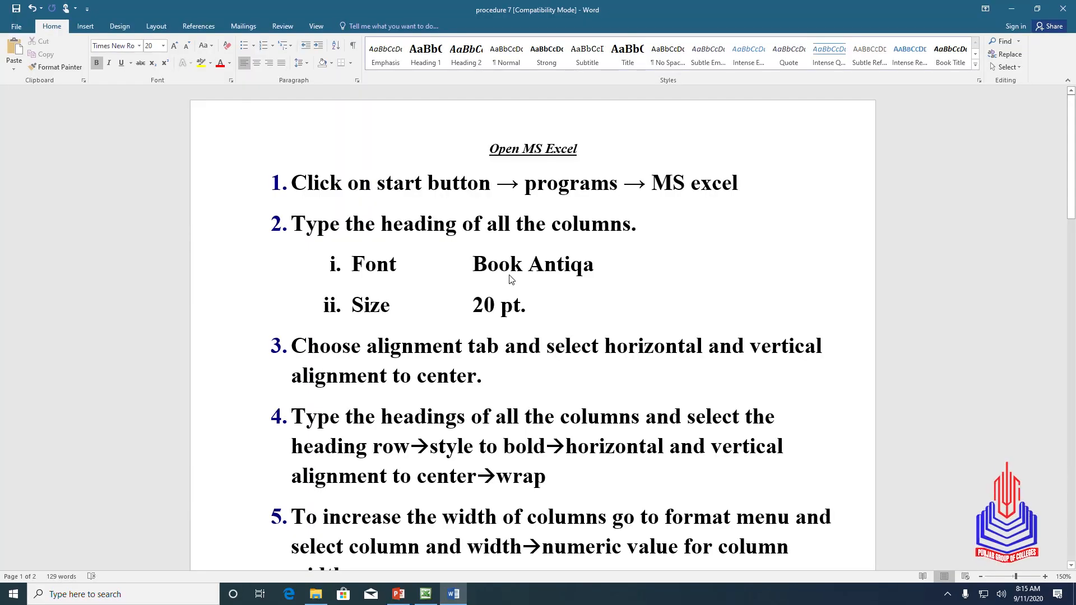
- Read the procedure's instructions on headings, alignment and column width, and its formulas for gas consumed and gas charges
{"action": "left_click_drag", "start_coordinate": [311, 192], "coordinate": [687, 240]}
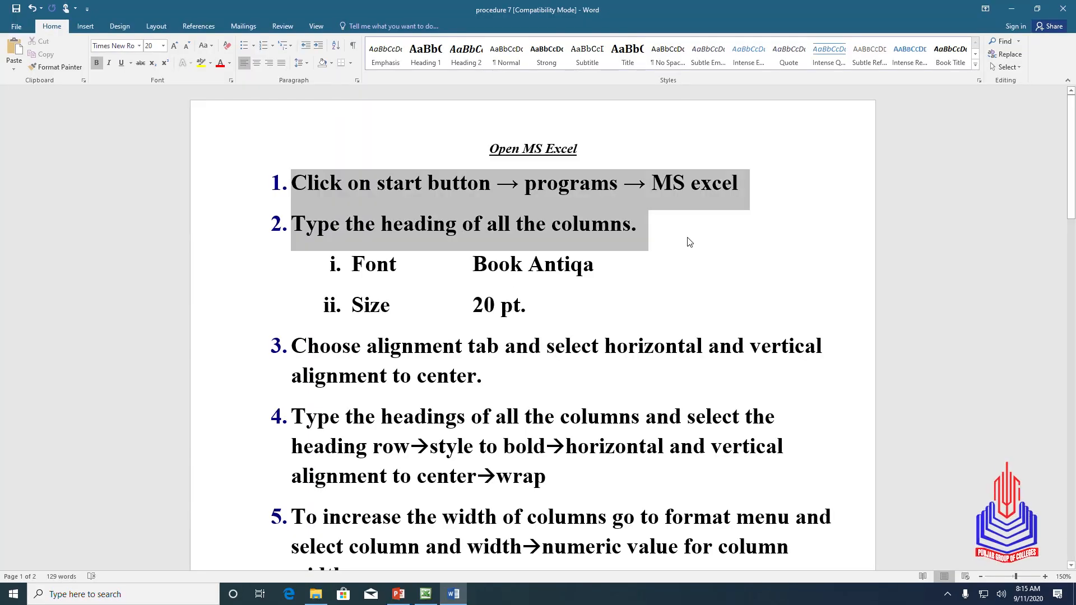
{"action": "left_click_drag", "start_coordinate": [533, 307], "coordinate": [291, 224]}
{"action": "left_click_drag", "start_coordinate": [291, 346], "coordinate": [796, 569]}
{"action": "left_click_drag", "start_coordinate": [1072, 187], "coordinate": [1072, 307]}
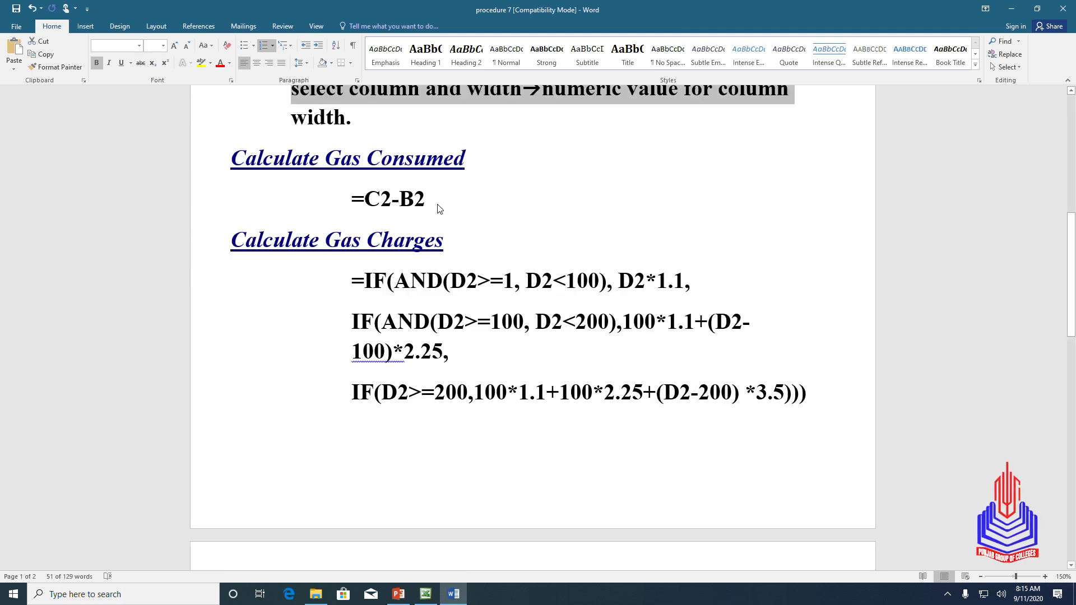
{"action": "left_click_drag", "start_coordinate": [440, 209], "coordinate": [240, 152]}
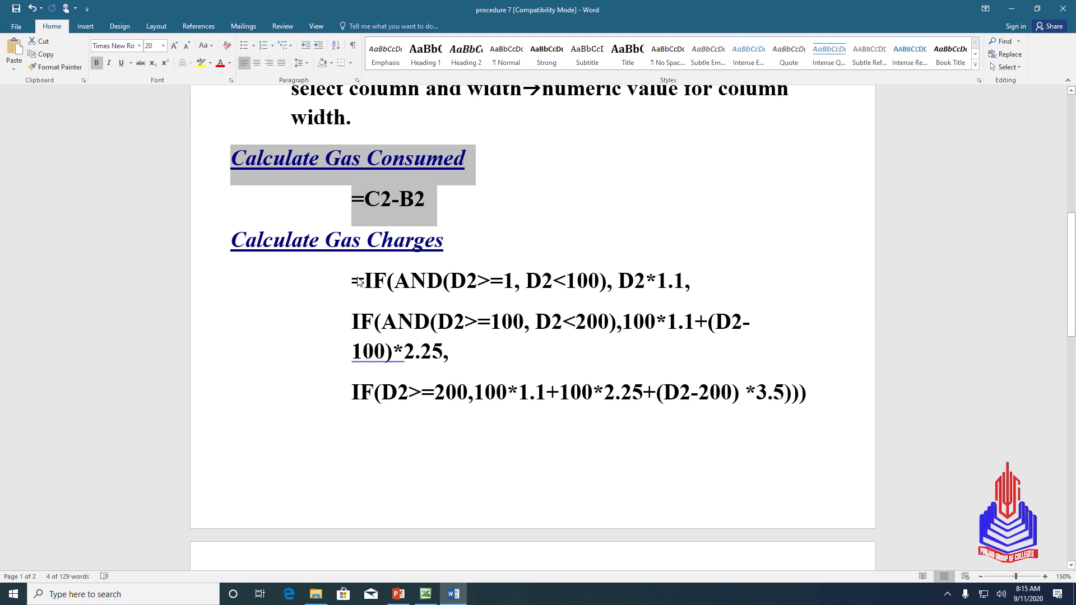
{"action": "left_click_drag", "start_coordinate": [351, 280], "coordinate": [777, 450]}
- Read the procedure's second page, covering the GST formula, the due amount formula and applying borders
{"action": "left_click_drag", "start_coordinate": [1071, 305], "coordinate": [1074, 417]}
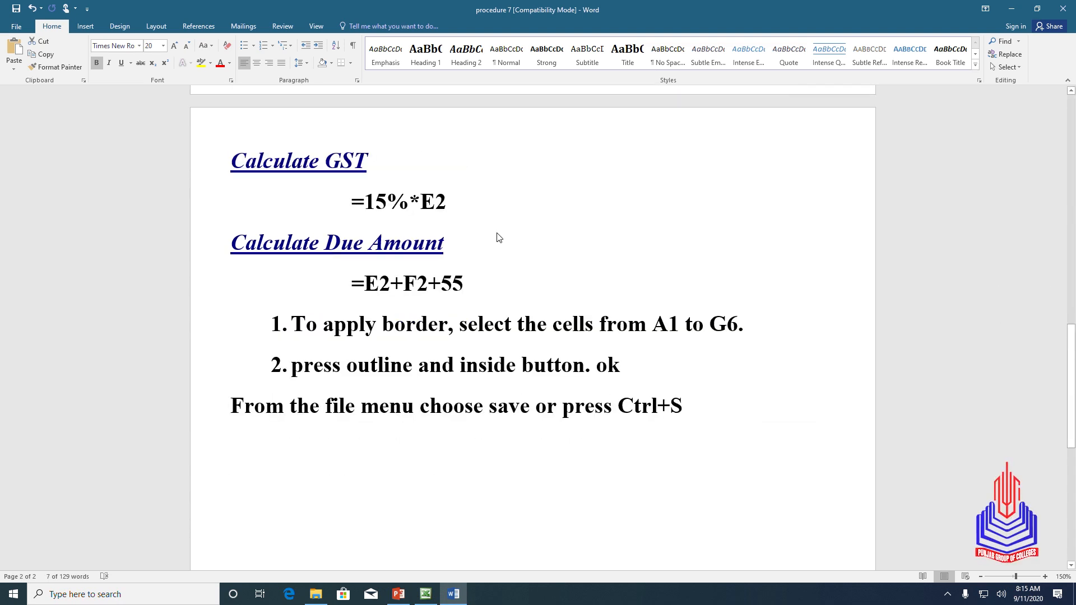
{"action": "left_click_drag", "start_coordinate": [213, 203], "coordinate": [213, 163]}
{"action": "left_click_drag", "start_coordinate": [466, 277], "coordinate": [237, 242]}
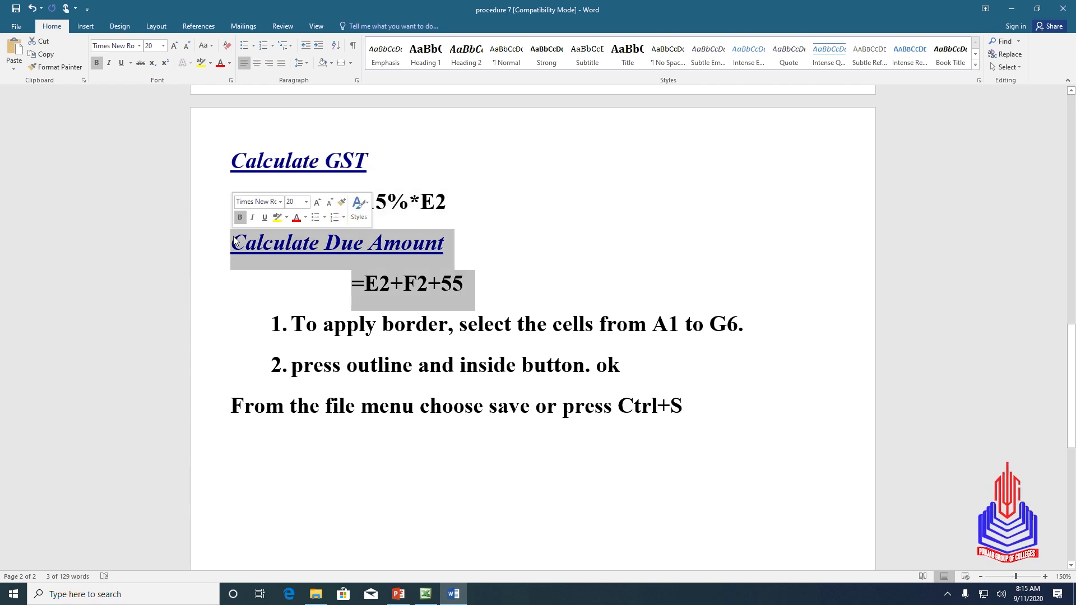
{"action": "left_click_drag", "start_coordinate": [741, 329], "coordinate": [292, 328]}
{"action": "left_click_drag", "start_coordinate": [636, 379], "coordinate": [292, 366]}
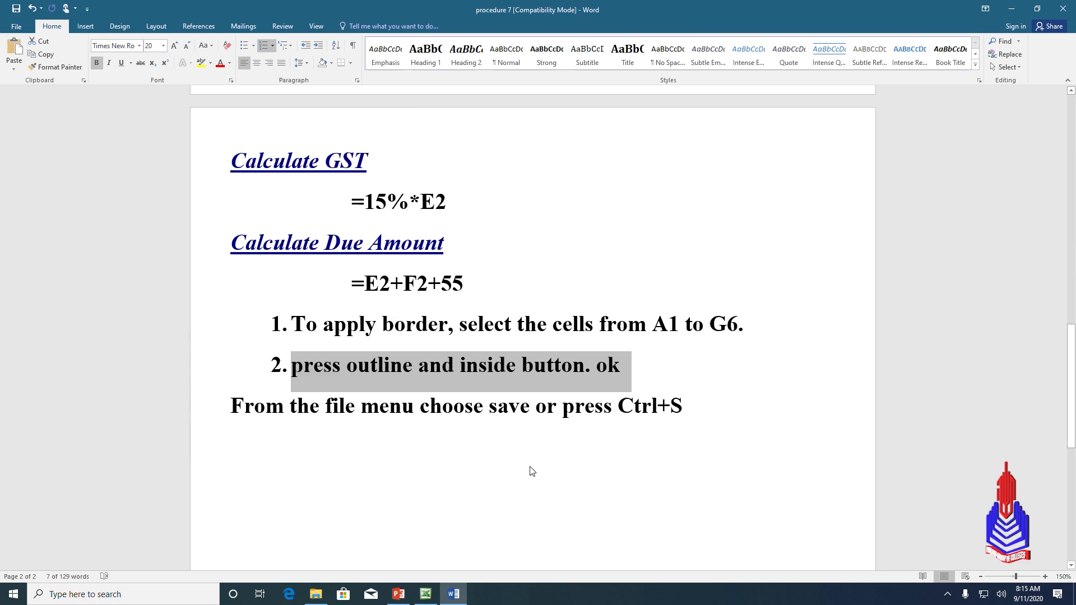
- Switch to Excel and examine the sample gas bill's title, heading row and blank calculation cells D3:G7
{"action": "left_click", "coordinate": [426, 594]}
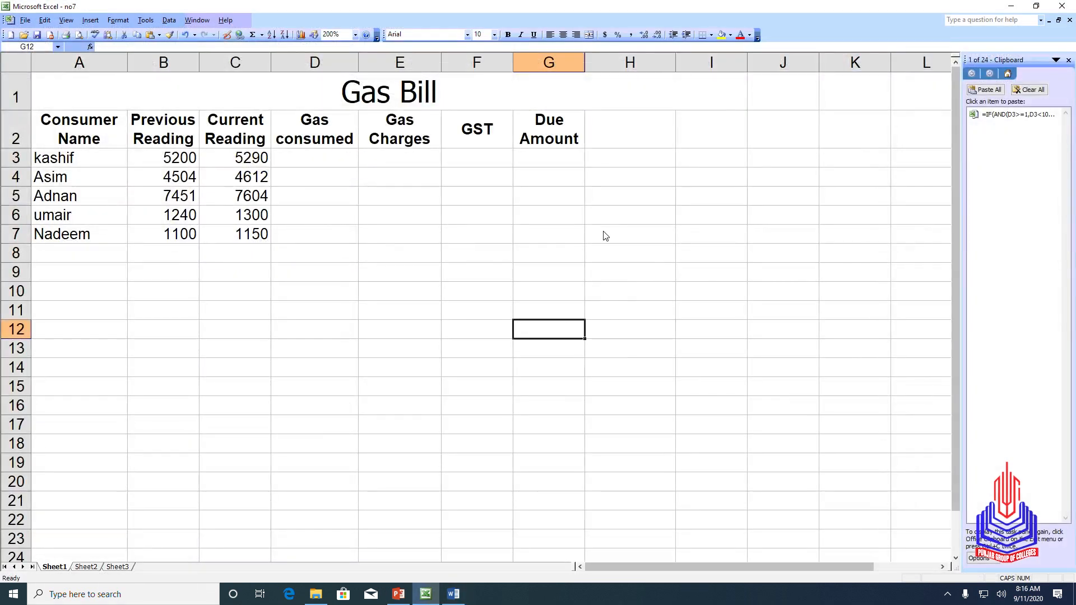
{"action": "left_click", "coordinate": [302, 105]}
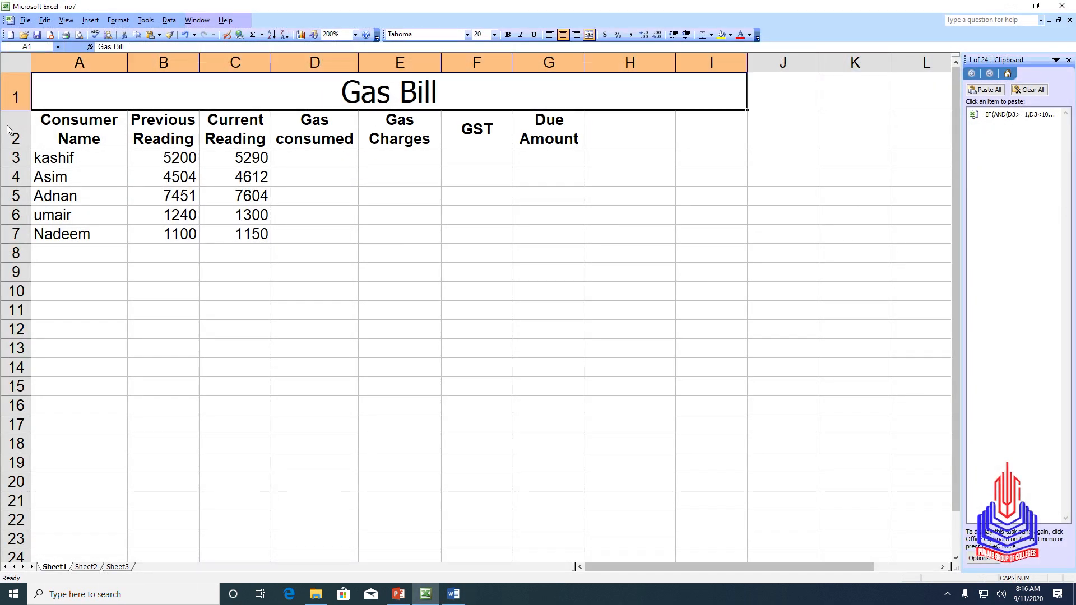
{"action": "left_click", "coordinate": [23, 140]}
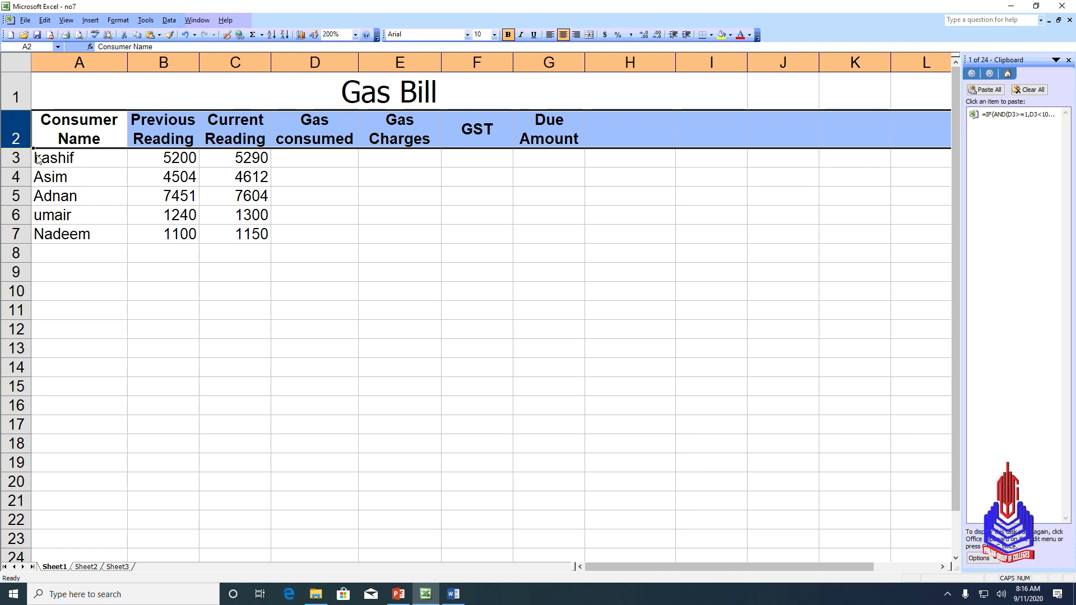
{"action": "left_click_drag", "start_coordinate": [332, 165], "coordinate": [546, 235]}
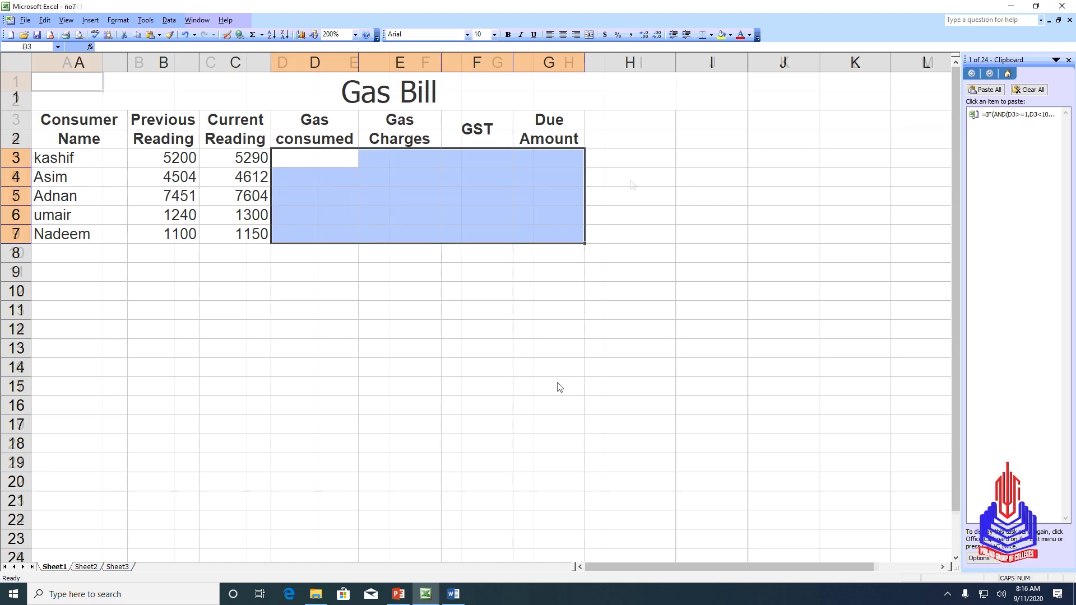
- Switch to the blank workbook Book1 and merge and center cells A1:G1
{"action": "key", "text": "ctrl+F6"}
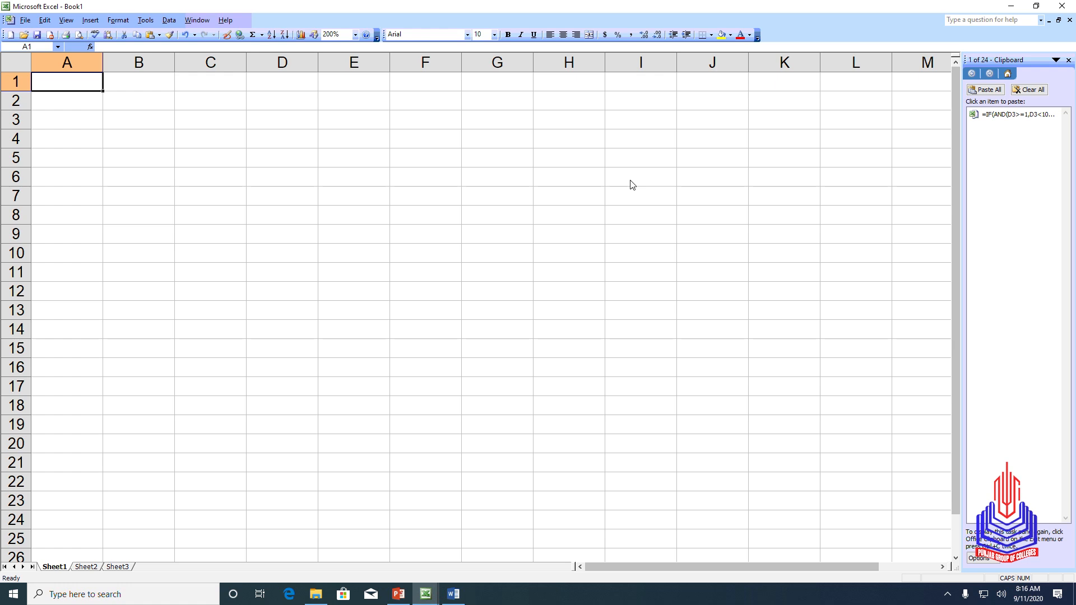
{"action": "left_click_drag", "start_coordinate": [67, 82], "coordinate": [493, 83]}
{"action": "left_click", "coordinate": [589, 35]}
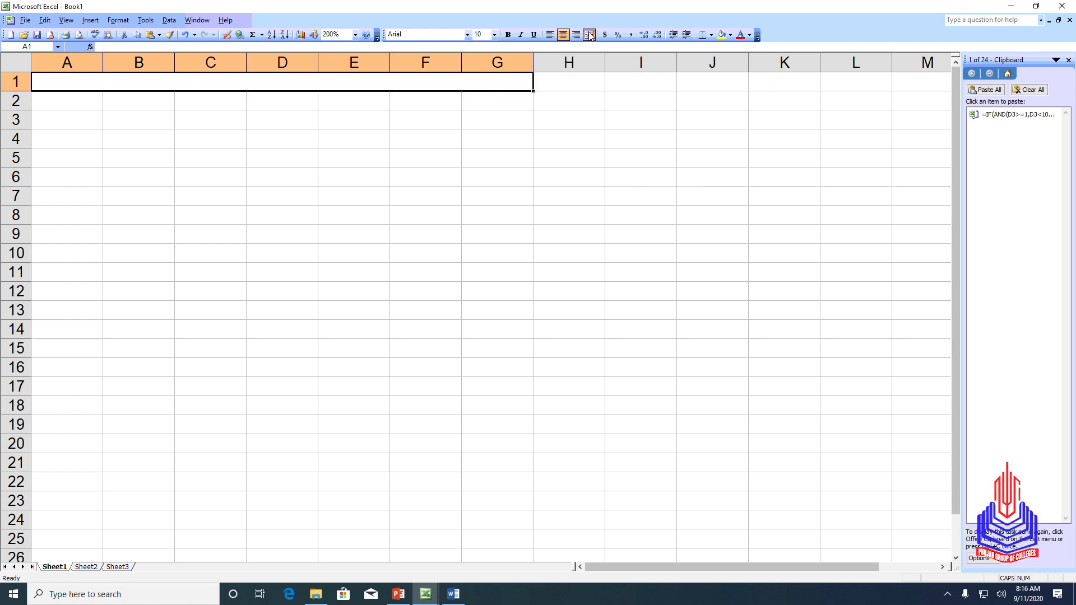
- Enter the title GAS BILL in the merged cell of row 1 and make it bold
{"action": "double_click", "coordinate": [406, 86]}
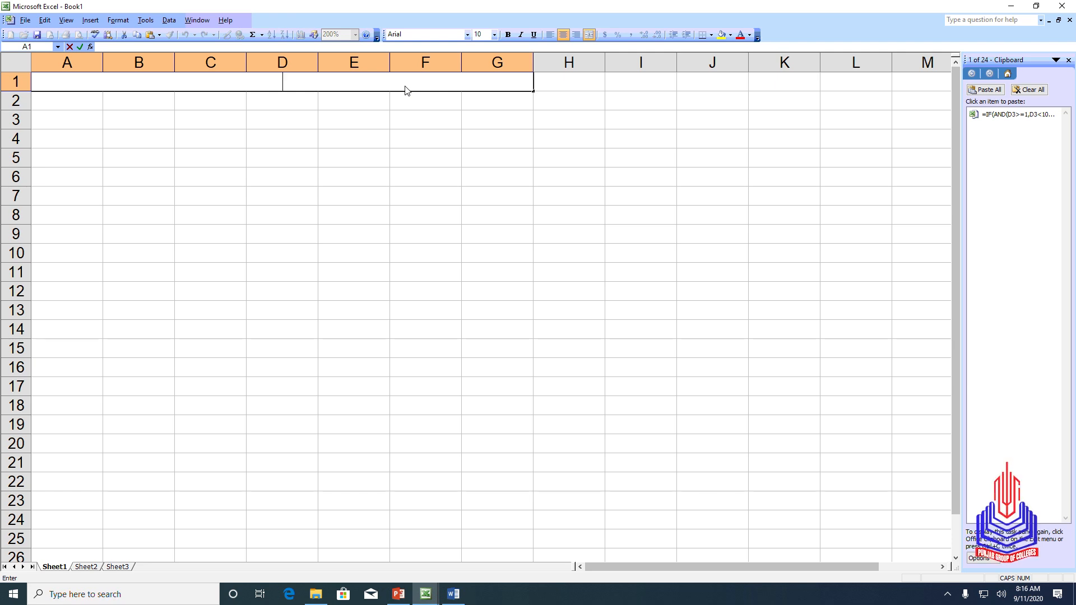
{"action": "type", "text": "gA"}
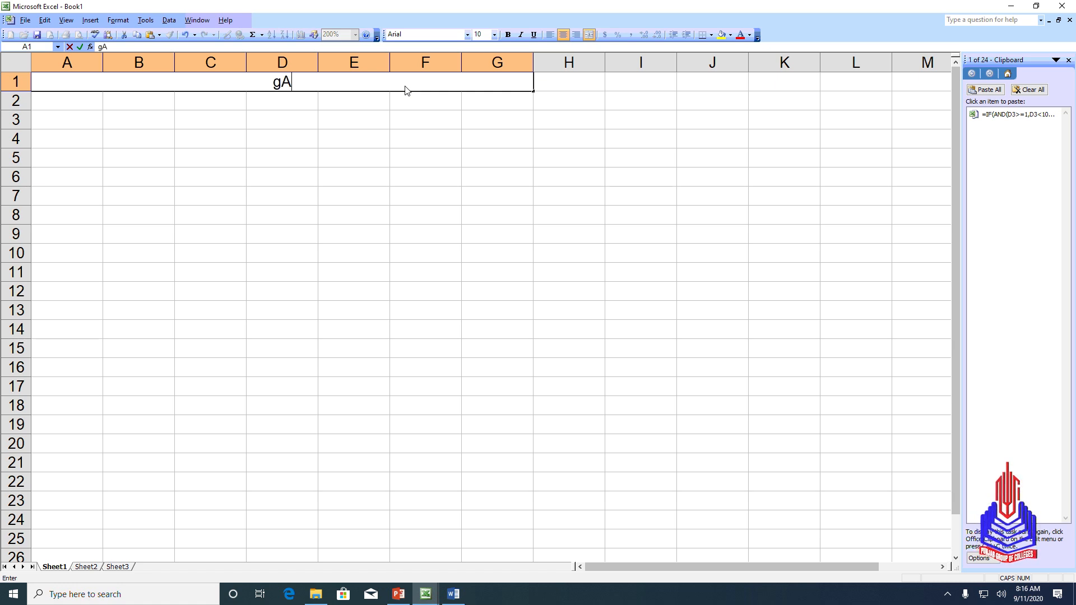
{"action": "key", "text": "BackSpace"}
{"action": "key", "text": "BackSpace"}
{"action": "type", "text": "GAS BILL"}
{"action": "key", "text": "BackSpace"}
{"action": "key", "text": "BackSpace"}
{"action": "key", "text": "BackSpace"}
{"action": "key", "text": "BackSpace"}
{"action": "type", "text": "b"}
{"action": "key", "text": "BackSpace"}
{"action": "key", "text": "BackSpace"}
{"action": "key", "text": "Caps_Lock"}
{"action": "type", "text": "bill"}
{"action": "key", "text": "BackSpace"}
{"action": "key", "text": "BackSpace"}
{"action": "key", "text": "BackSpace"}
{"action": "key", "text": "BackSpace"}
{"action": "key", "text": "Caps_Lock"}
{"action": "type", "text": "BILL"}
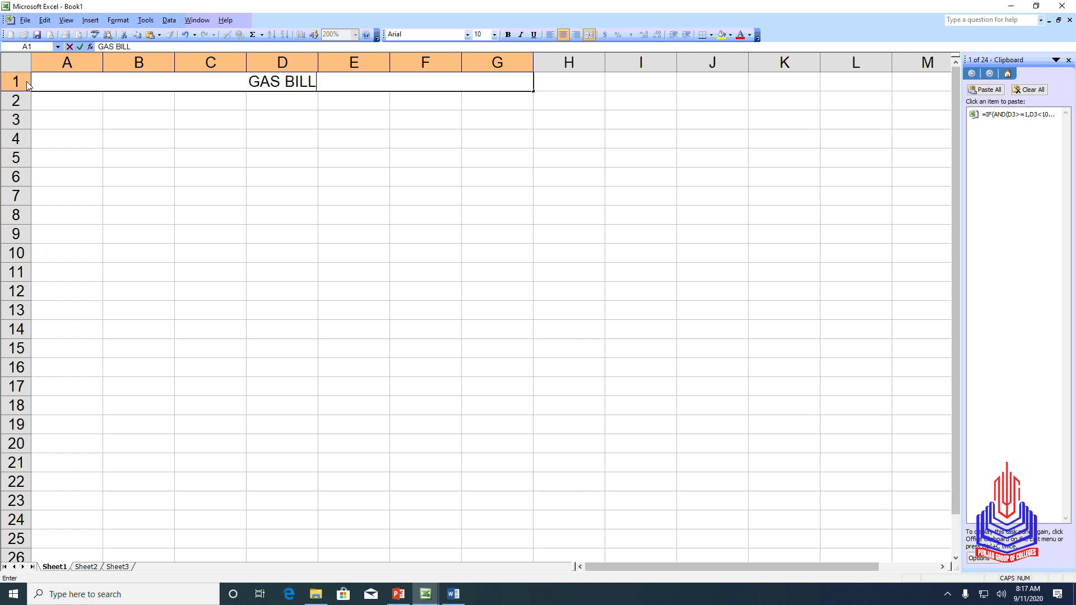
{"action": "left_click_drag", "start_coordinate": [125, 88], "coordinate": [374, 86]}
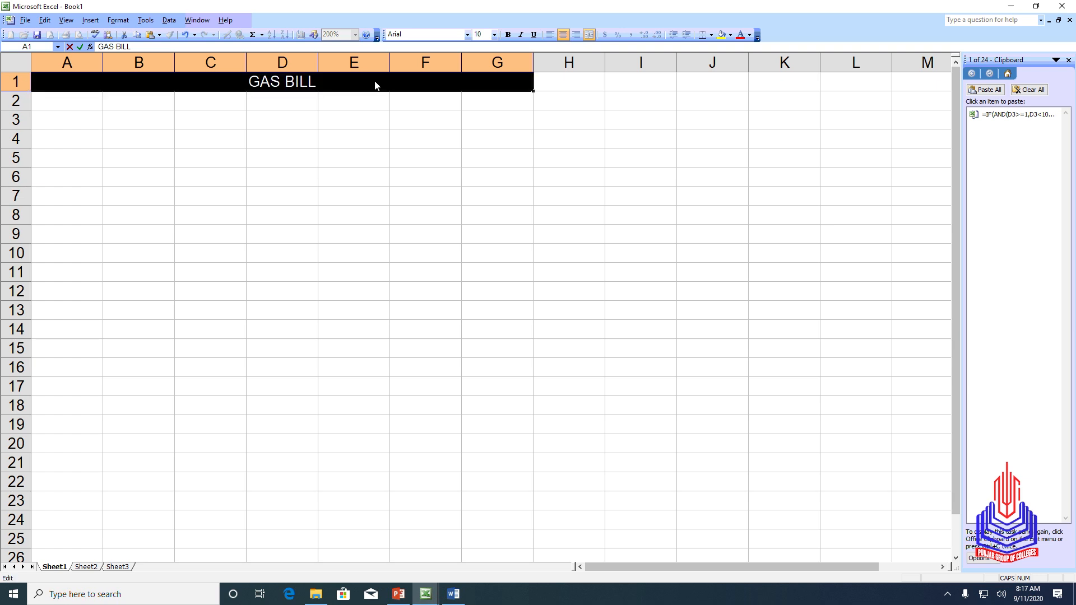
{"action": "key", "text": "ctrl+b"}
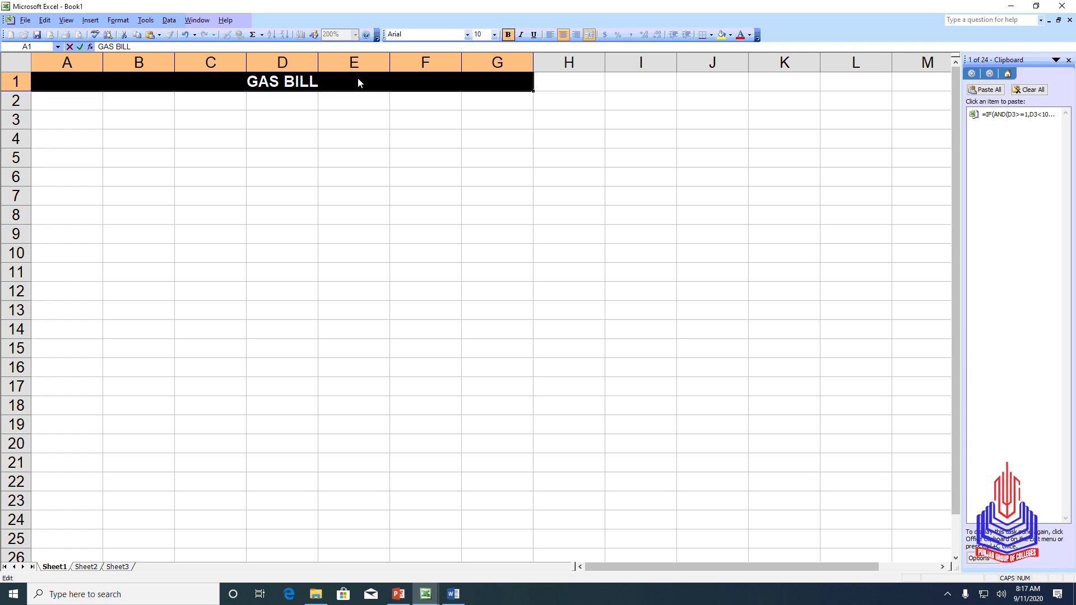
- Enter the headings Consumer name, Previous Reading, Current Reading and Gas Consumed in cells A2:D2
{"action": "left_click", "coordinate": [86, 108]}
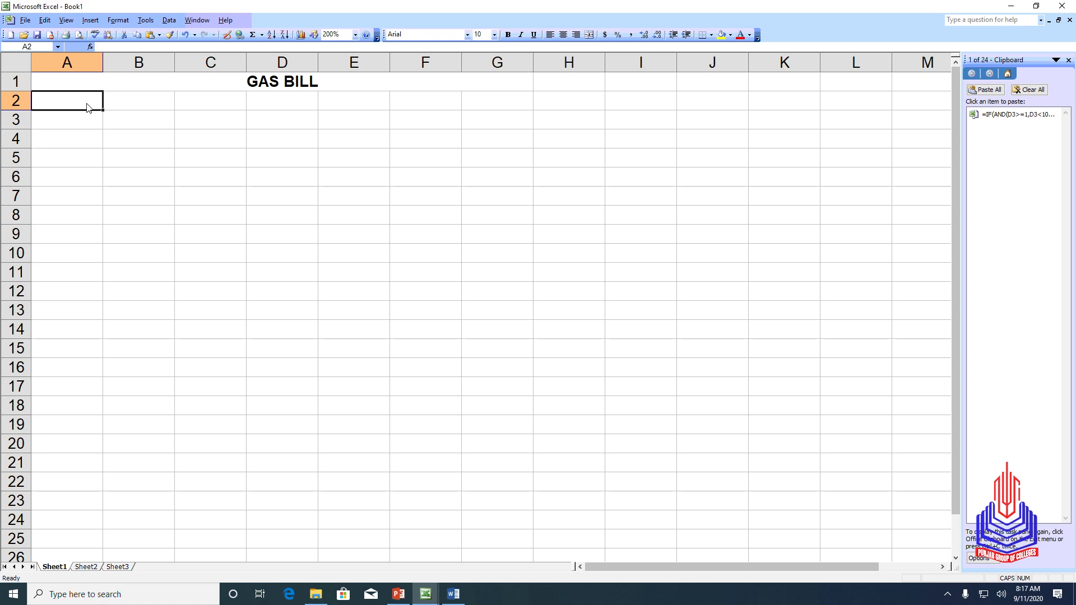
{"action": "type", "text": "Consumer name"}
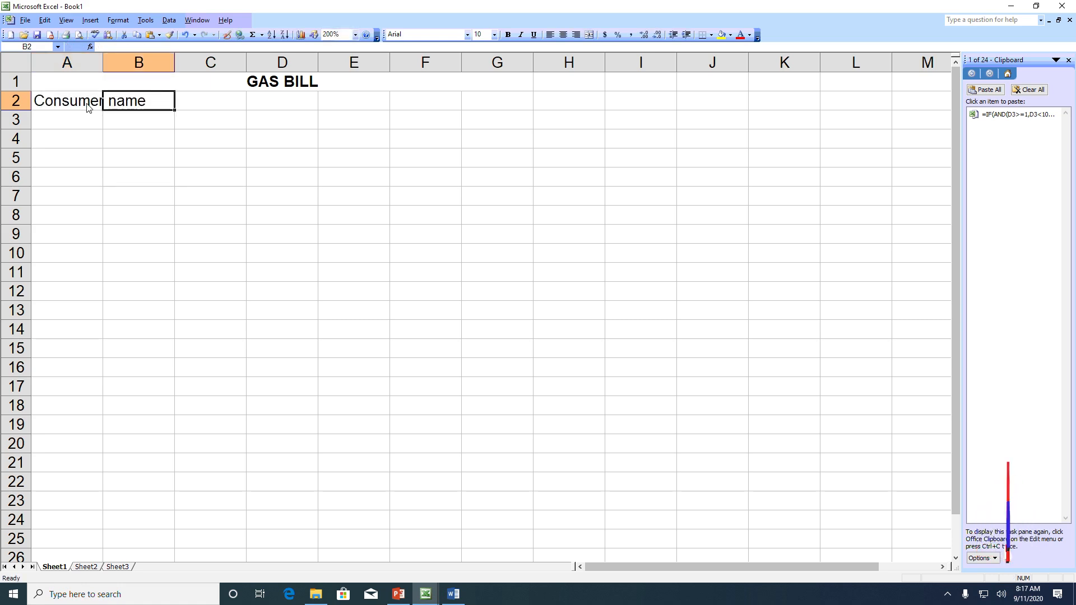
{"action": "type", "text": "Previous Reading"}
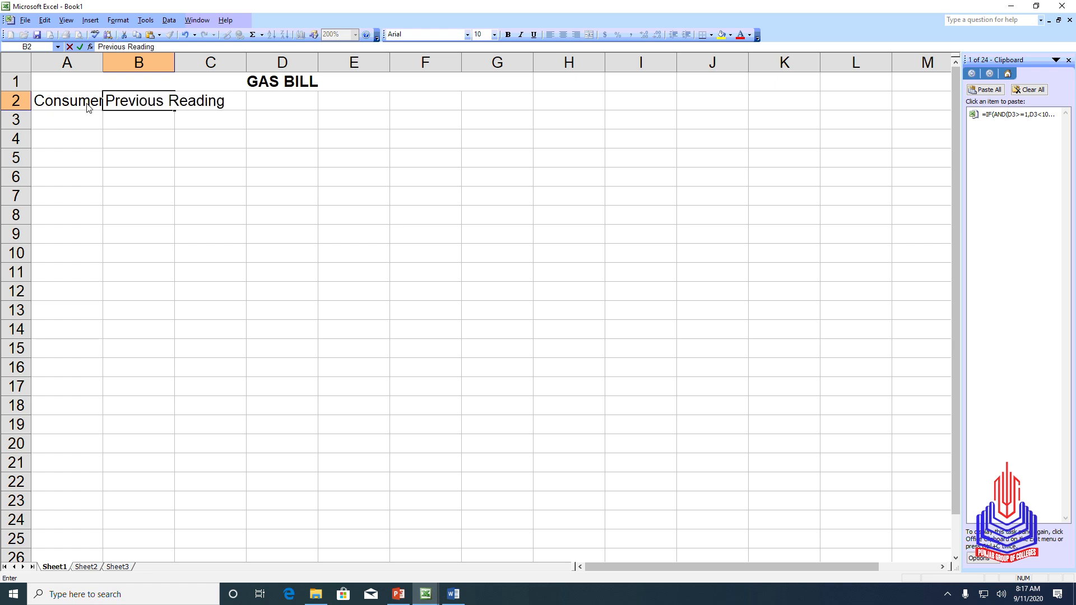
{"action": "key", "text": "Tab"}
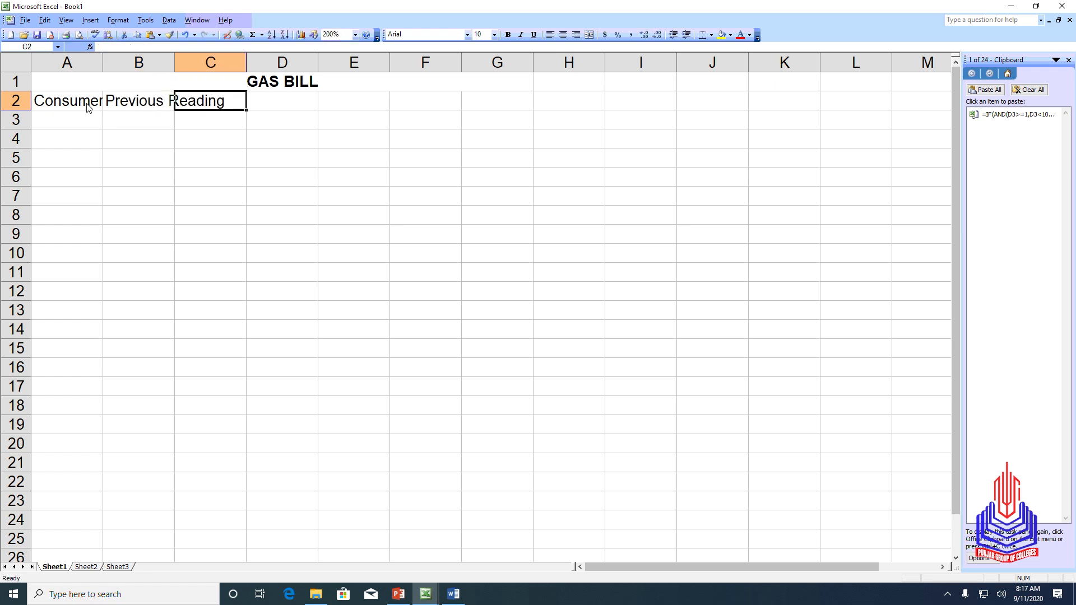
{"action": "type", "text": "Current Reading"}
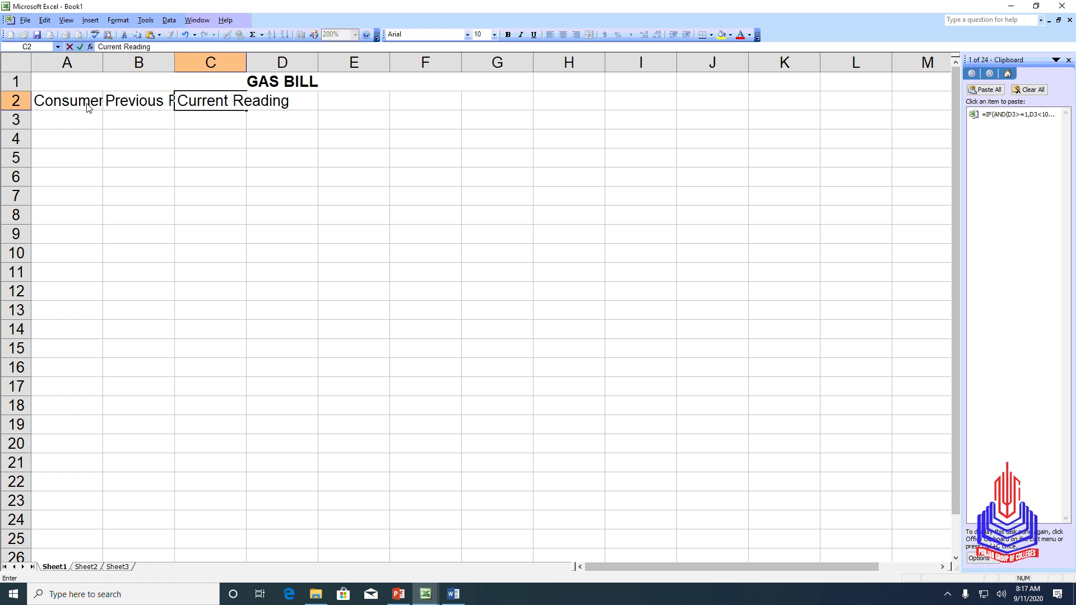
{"action": "key", "text": "Tab"}
{"action": "type", "text": "Gas Consumed"}
{"action": "key", "text": "Tab"}
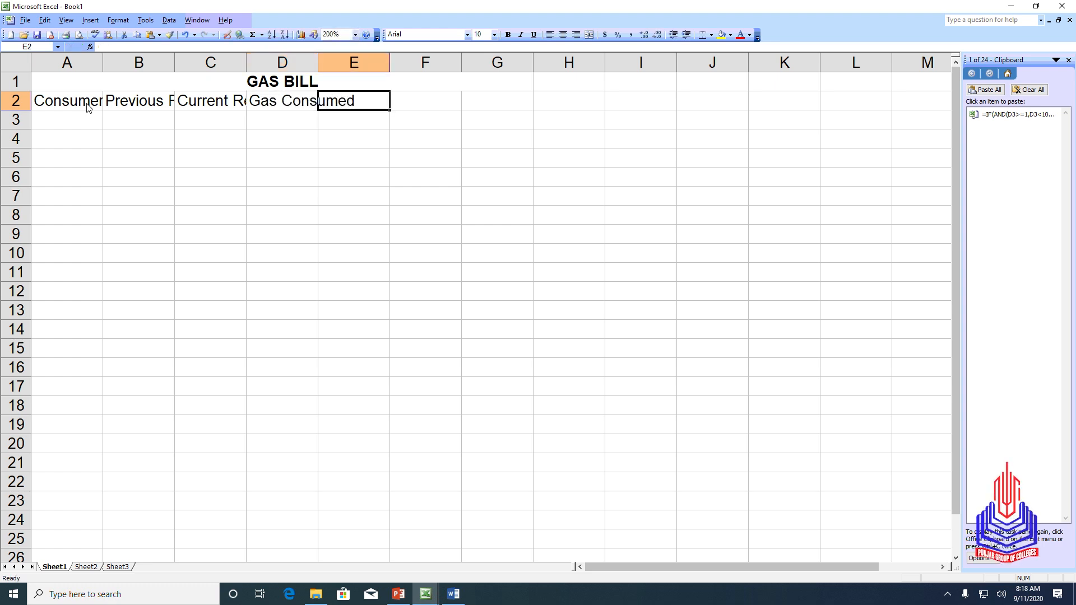
- Enter the headings Gas Charges, GST and Due Amount in cells E2:G2
{"action": "type", "text": "Gas Charges"}
{"action": "key", "text": "Tab"}
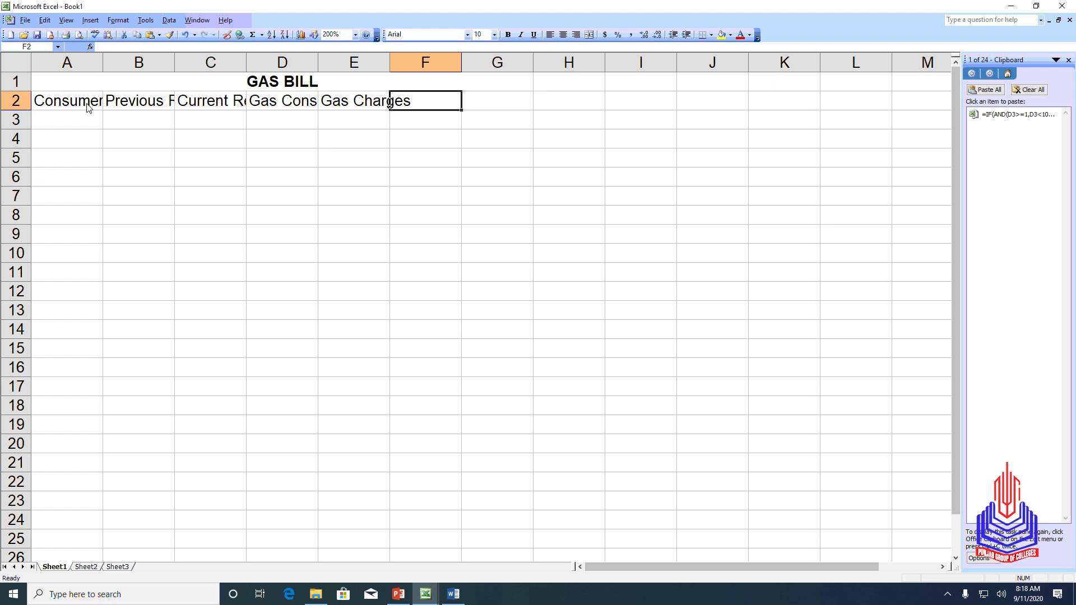
{"action": "type", "text": "GST"}
{"action": "key", "text": "Tab"}
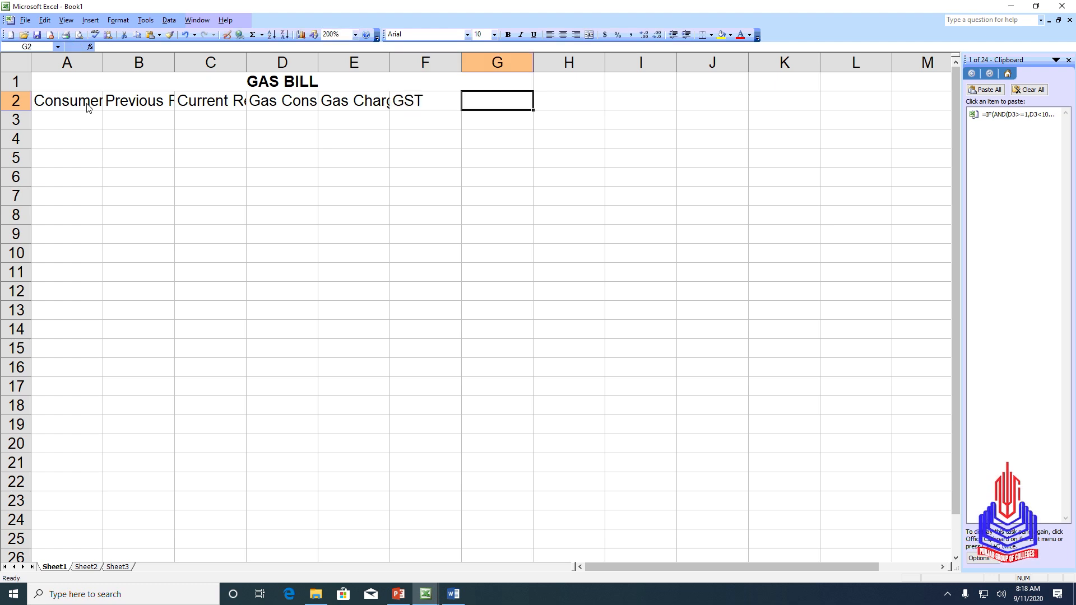
{"action": "type", "text": "Due Amount"}
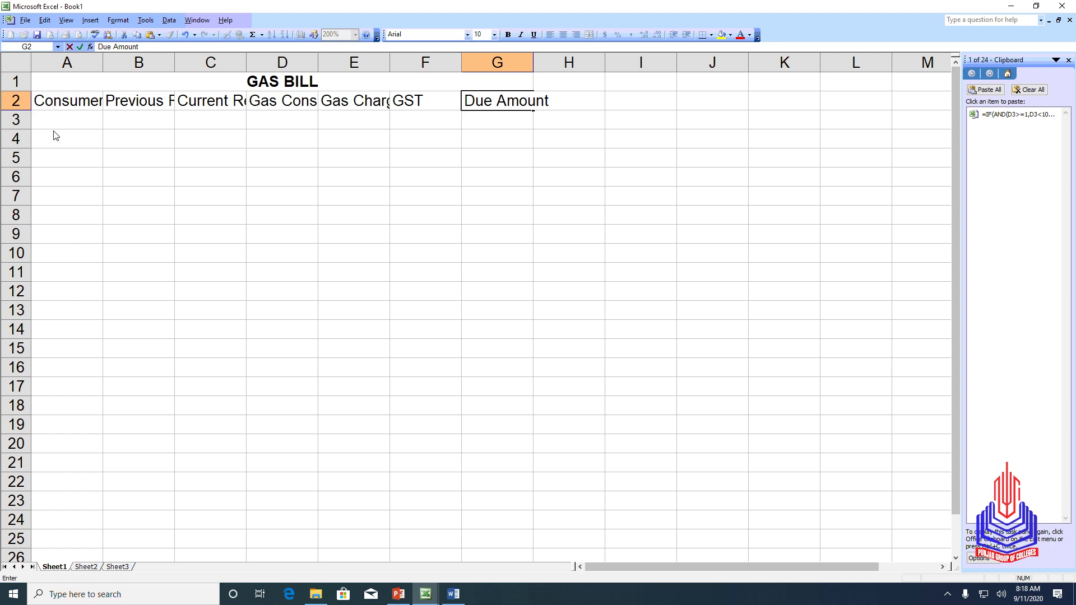
- Center the row 2 headings horizontally and vertically, turn on text wrapping for them and make them bold
{"action": "left_click", "coordinate": [26, 106]}
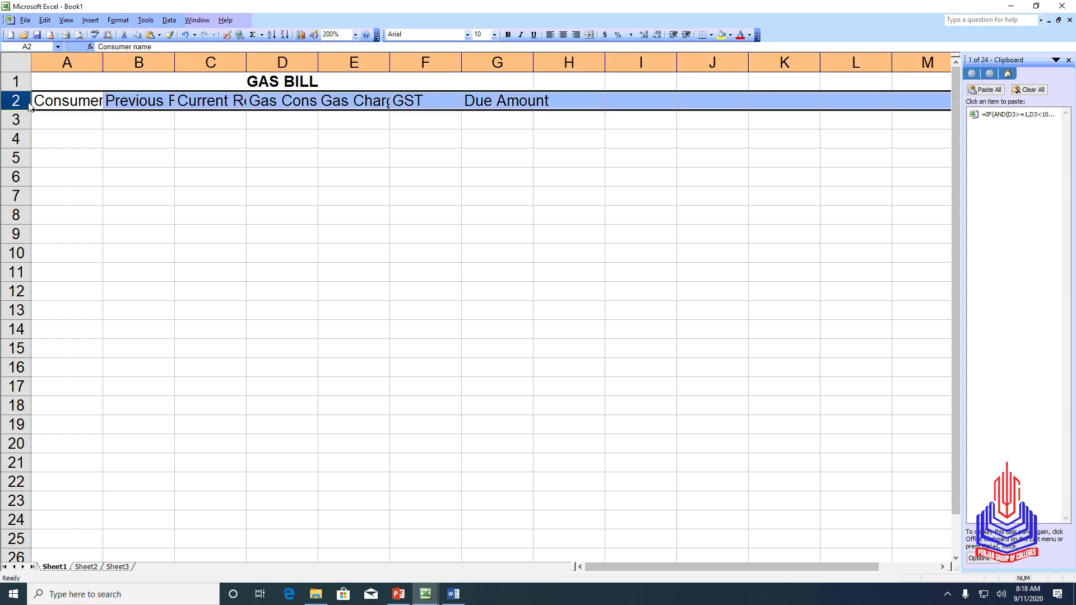
{"action": "right_click", "coordinate": [15, 105]}
{"action": "left_click", "coordinate": [46, 202]}
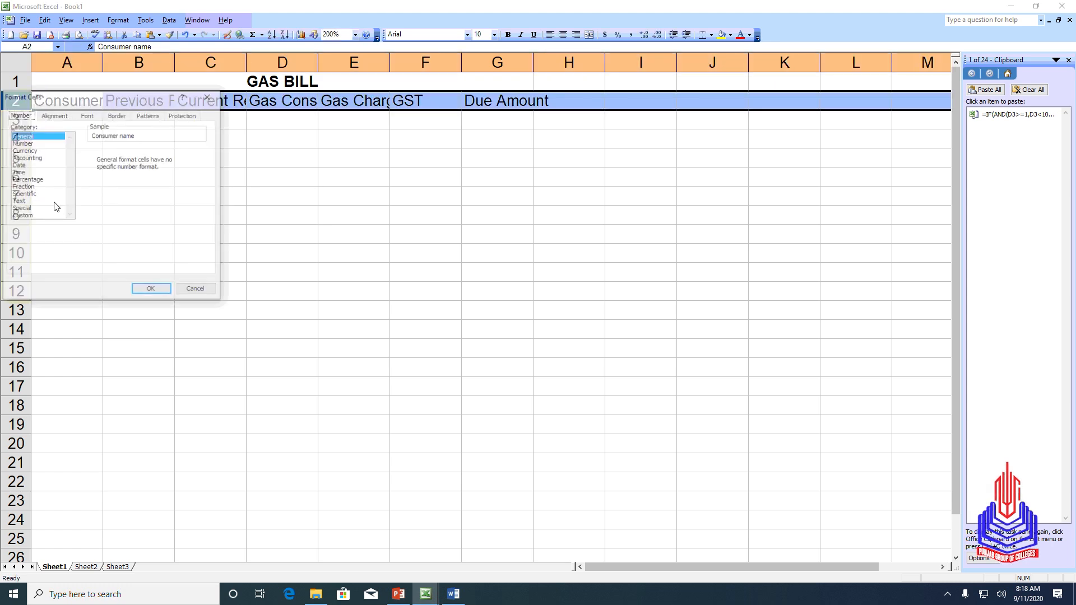
{"action": "left_click_drag", "start_coordinate": [156, 102], "coordinate": [399, 105]}
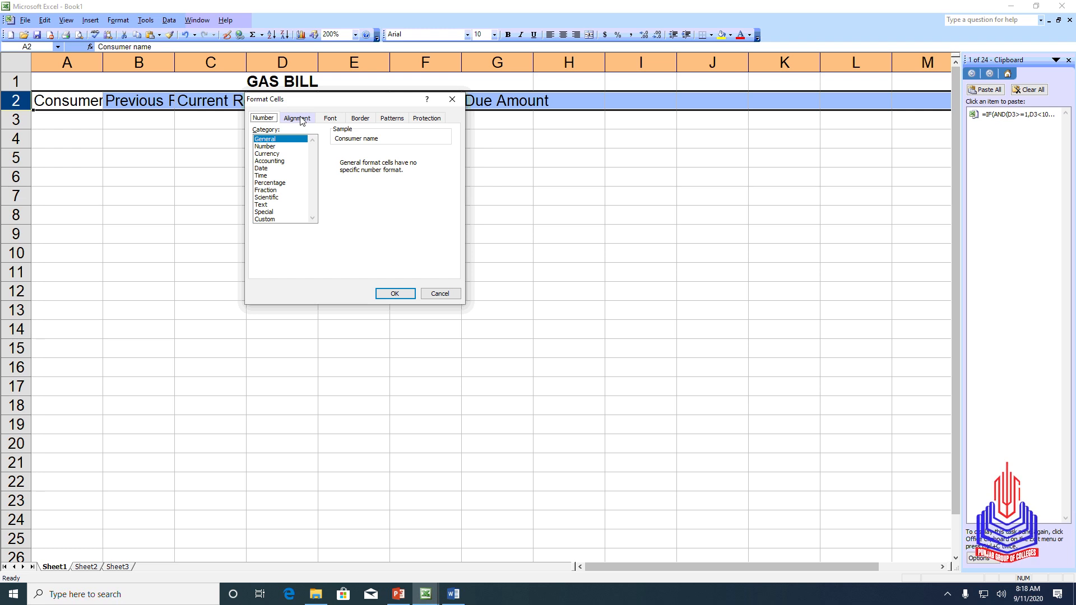
{"action": "left_click", "coordinate": [297, 118]}
{"action": "left_click", "coordinate": [292, 161]}
{"action": "left_click", "coordinate": [298, 177]}
{"action": "left_click", "coordinate": [303, 178]}
{"action": "left_click", "coordinate": [304, 188]}
{"action": "left_click", "coordinate": [284, 213]}
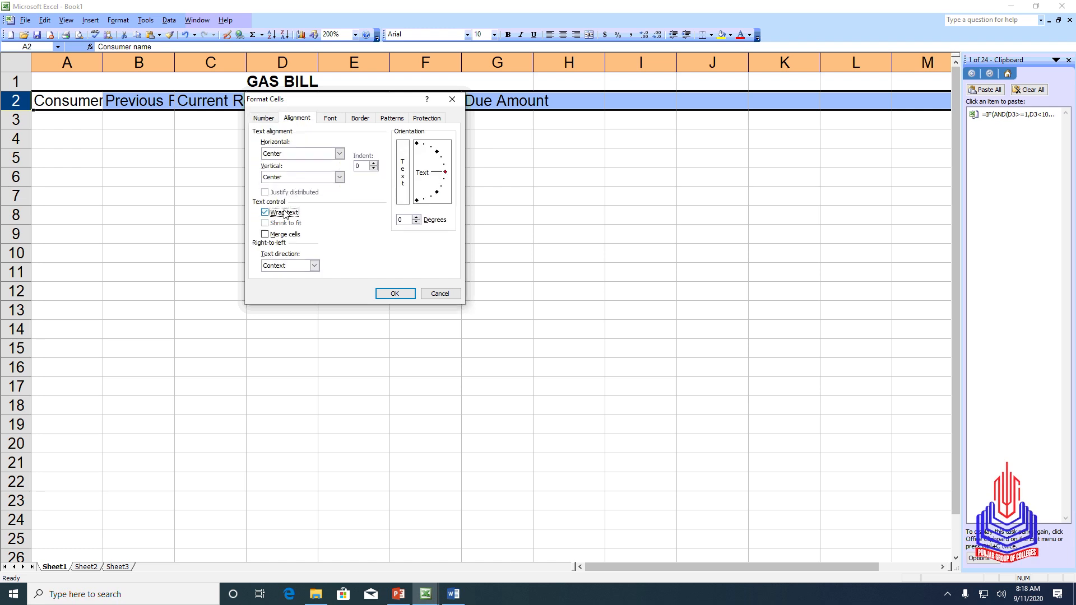
{"action": "left_click", "coordinate": [390, 293]}
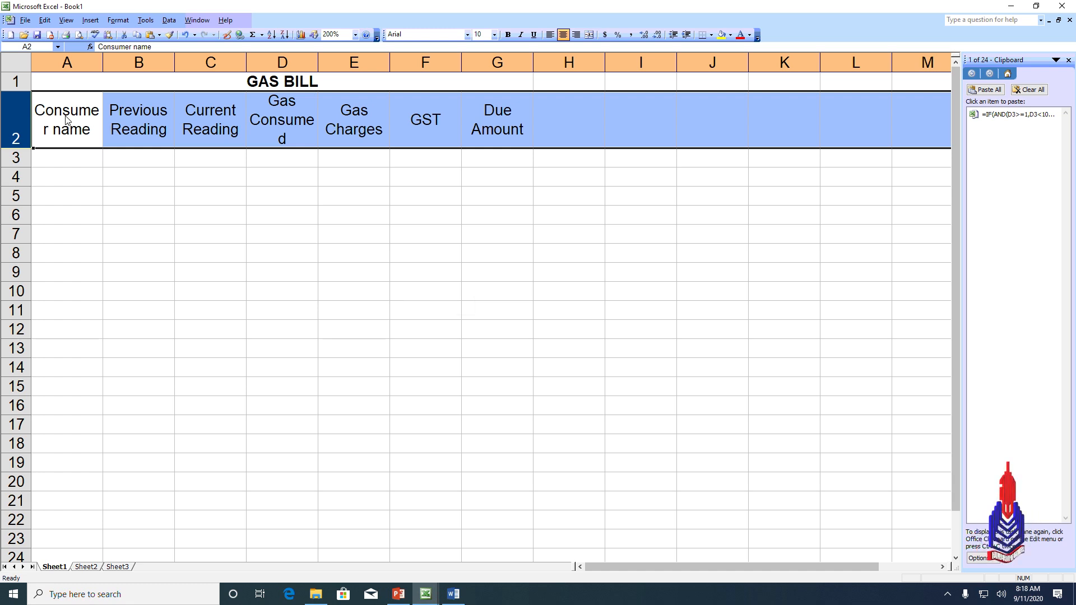
{"action": "key", "text": "ctrl+b"}
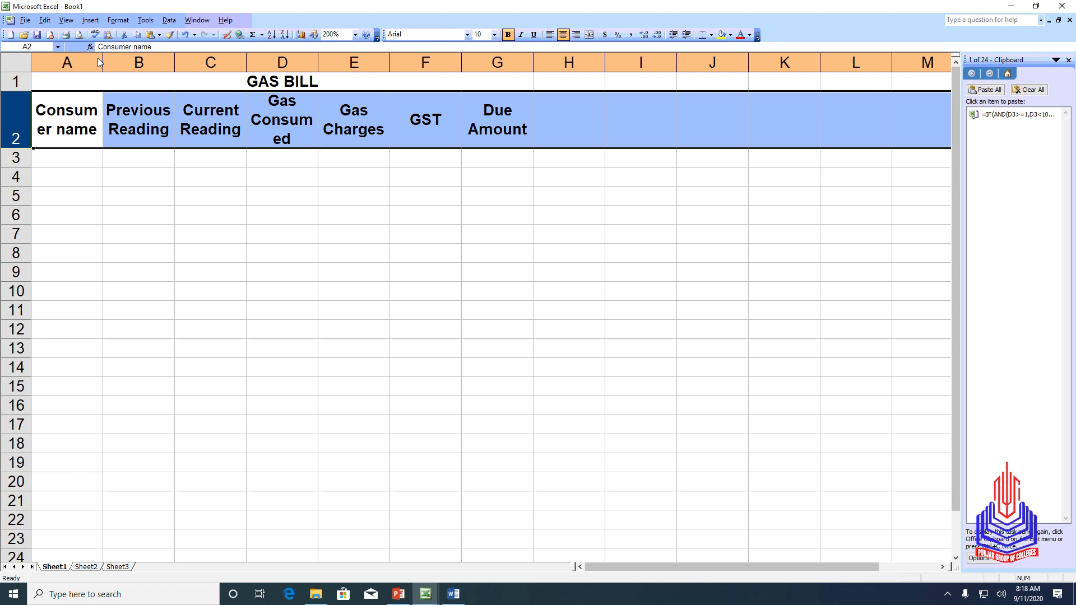
- Set the width of all the sheet's columns to 14
{"action": "left_click", "coordinate": [118, 19]}
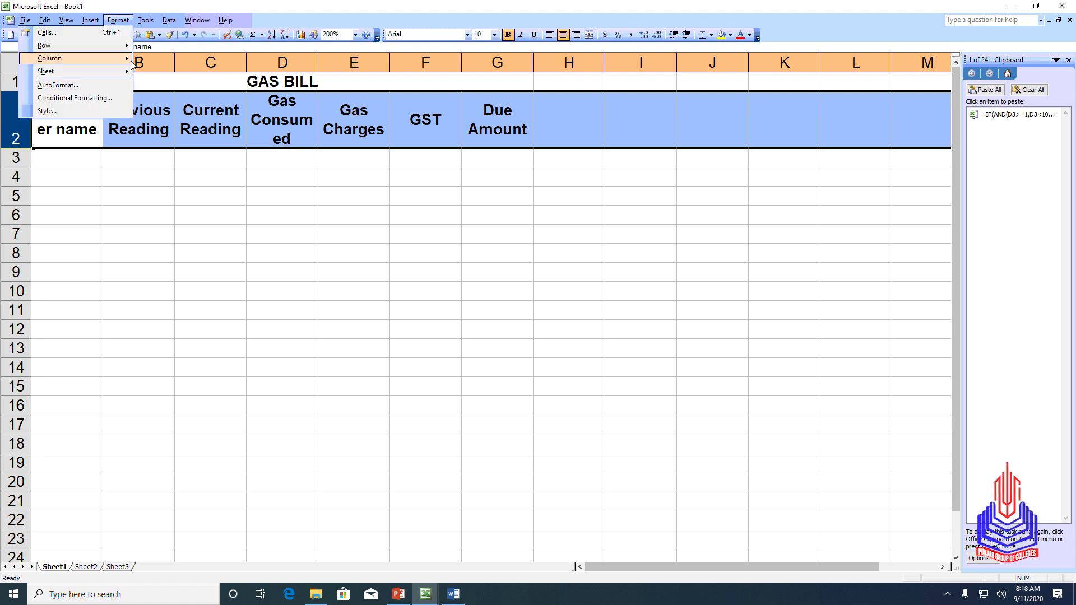
{"action": "left_click", "coordinate": [146, 59]}
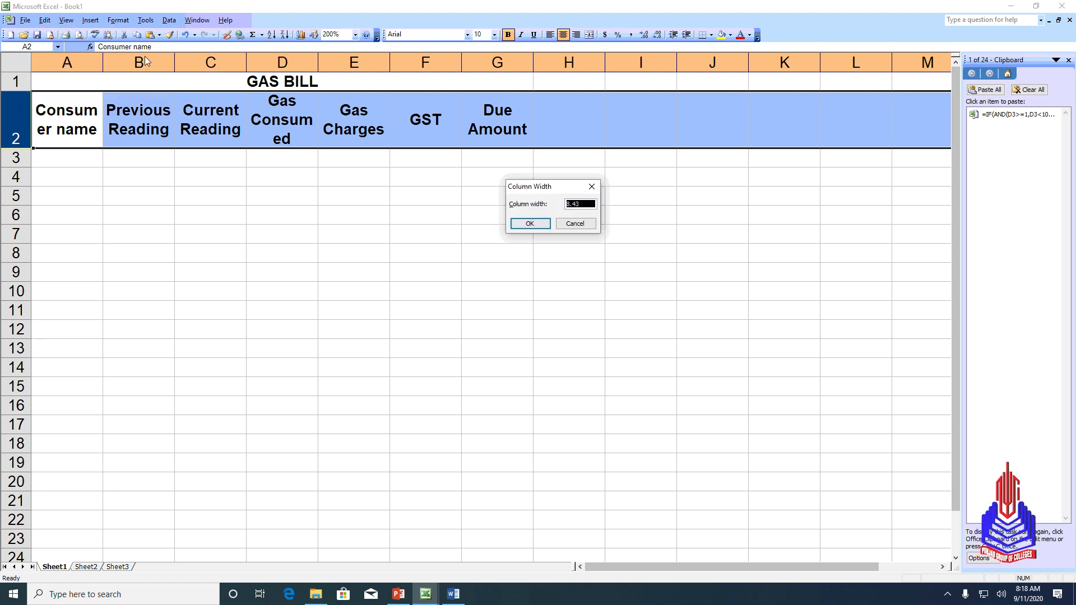
{"action": "type", "text": "14"}
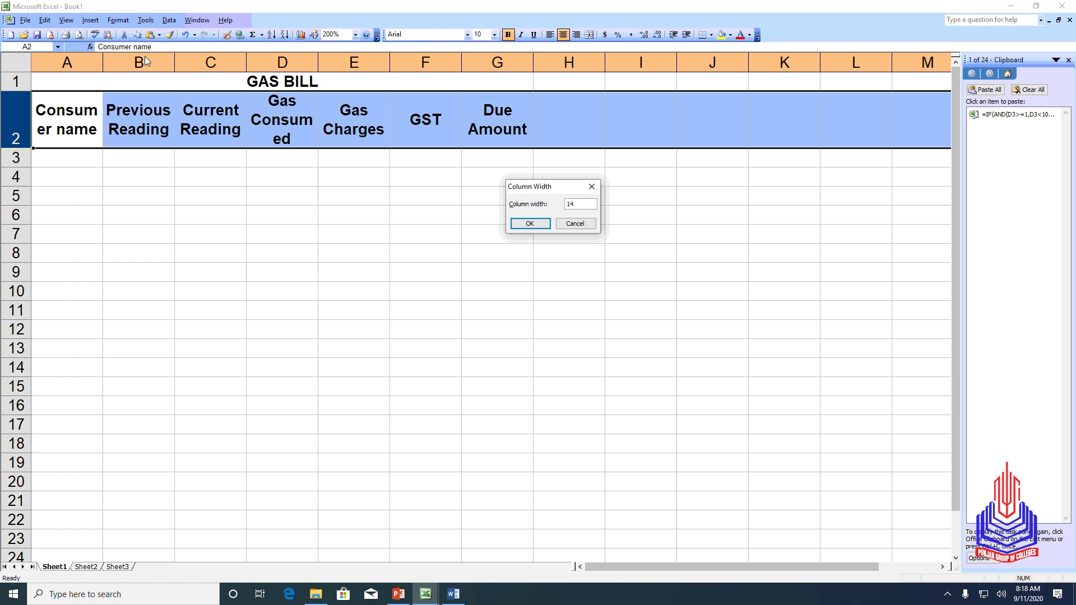
{"action": "key", "text": "Return"}
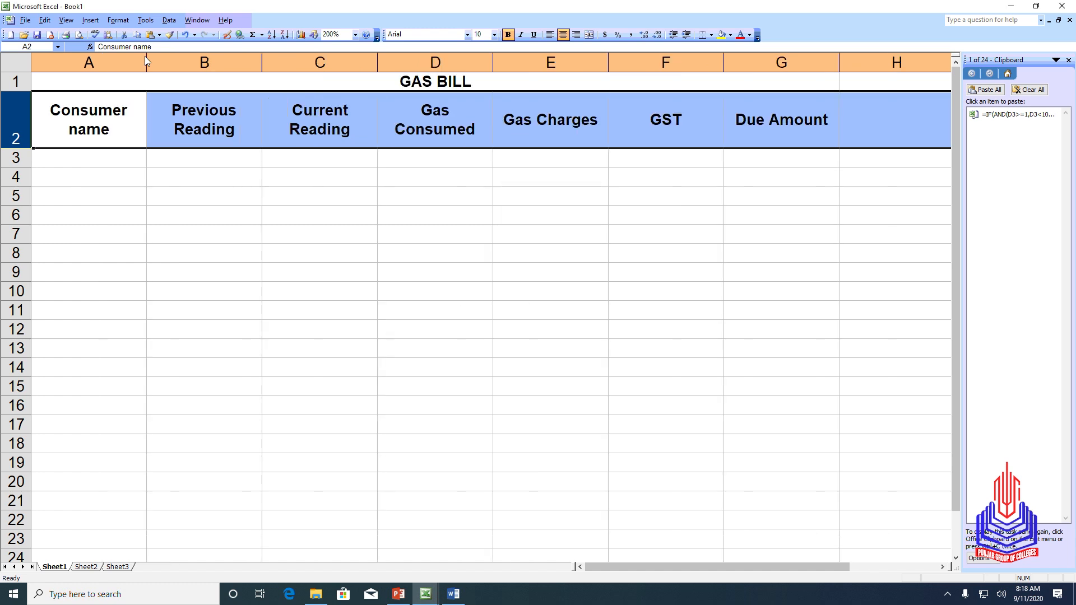
- Enter the three consumers' names in cells A3:A5
{"action": "left_click", "coordinate": [124, 163]}
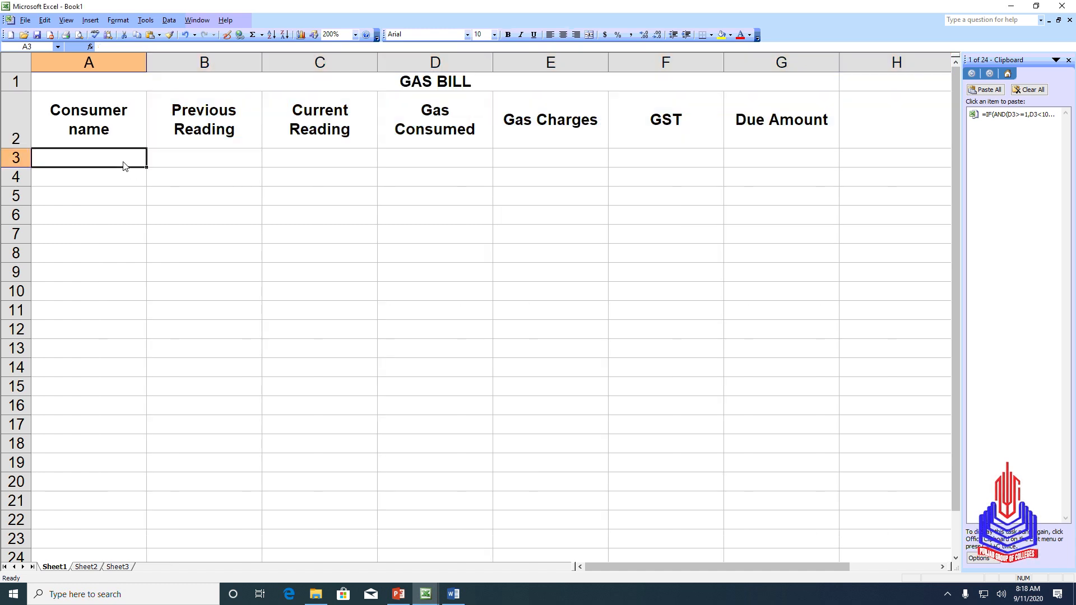
{"action": "type", "text": "adil"}
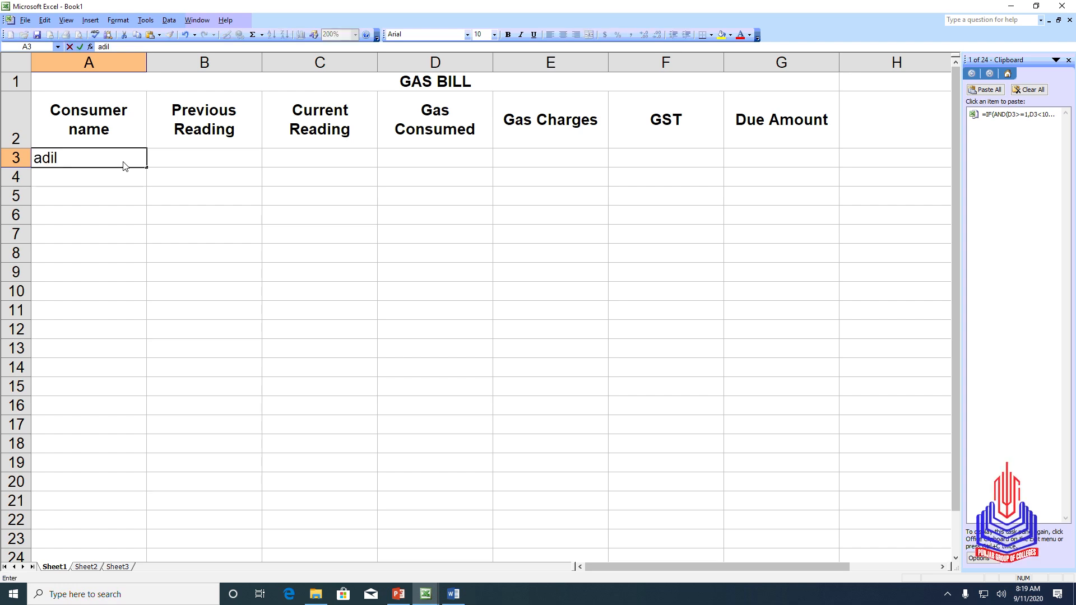
{"action": "key", "text": "Return"}
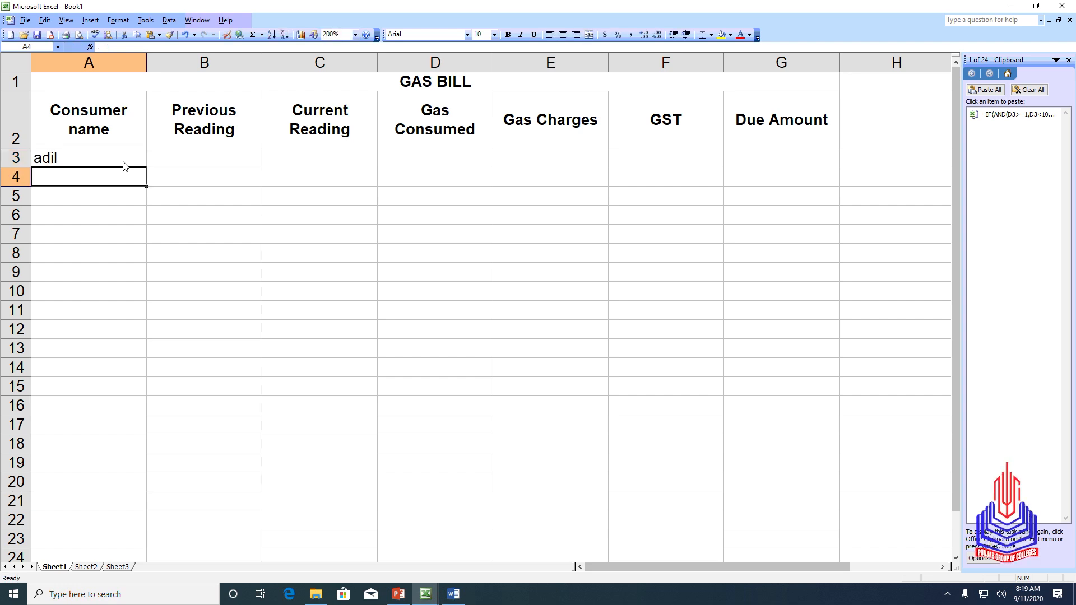
{"action": "type", "text": "kashif"}
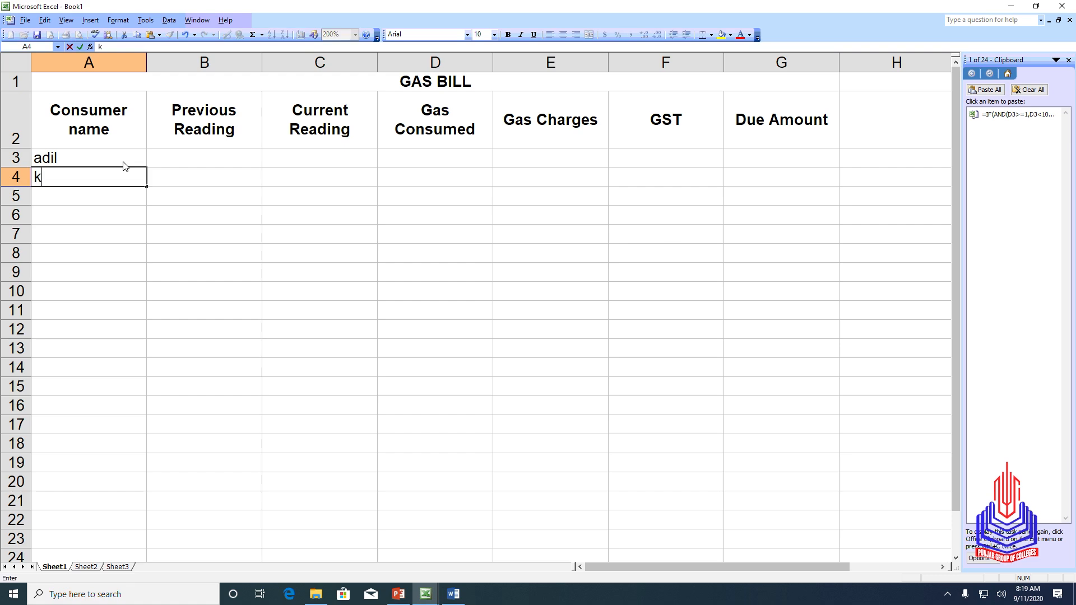
{"action": "key", "text": "Return"}
{"action": "type", "text": "babar"}
{"action": "key", "text": "Right"}
- Enter the previous readings 5420, 5210 and 7400 in cells B3:B5
{"action": "key", "text": "Up"}
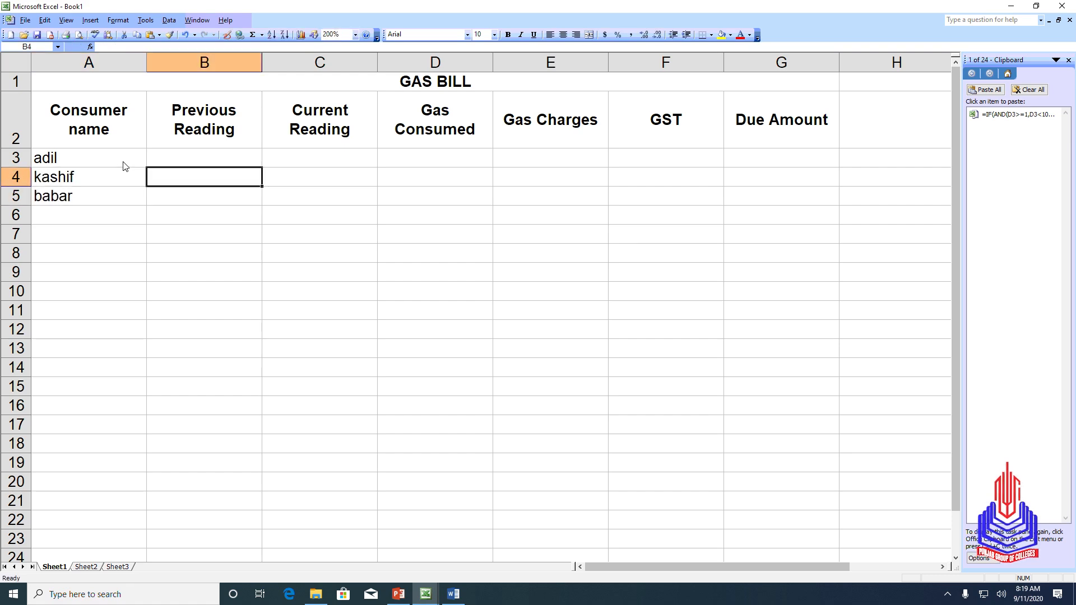
{"action": "key", "text": "Up"}
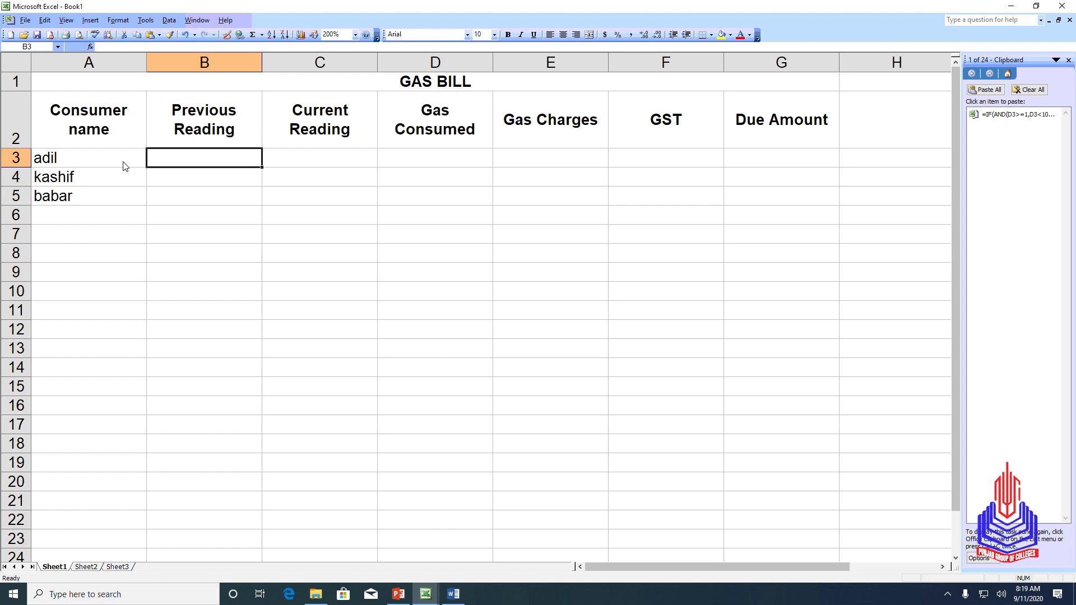
{"action": "type", "text": "5420"}
{"action": "key", "text": "Return"}
{"action": "type", "text": "5210"}
{"action": "key", "text": "Return"}
{"action": "type", "text": "7"}
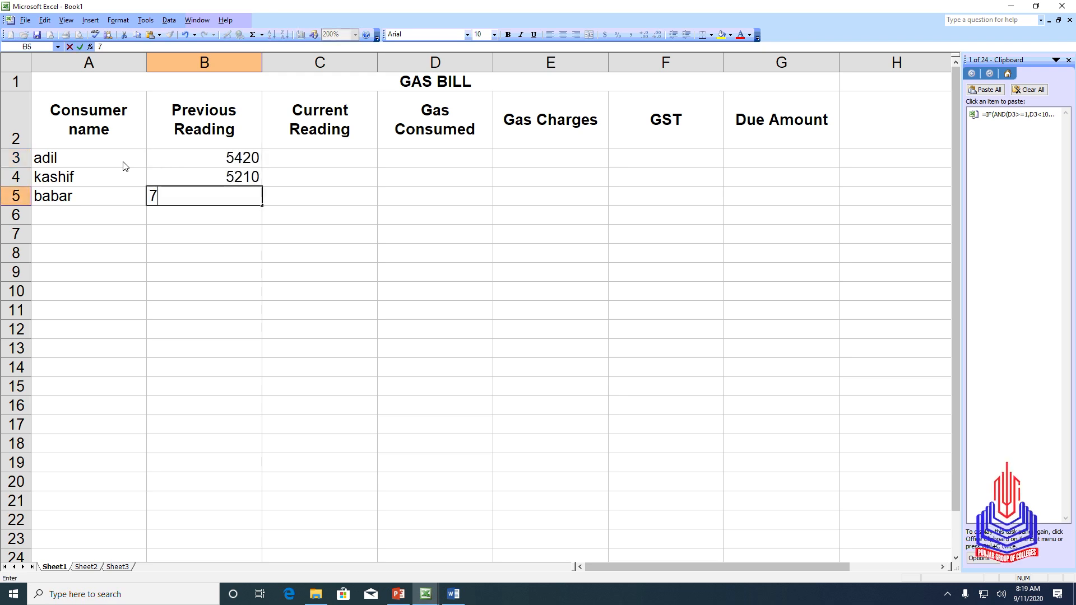
{"action": "type", "text": "400"}
{"action": "key", "text": "Tab"}
- Enter the current readings 5429, 5314 and 7629 in cells C3:C5
{"action": "key", "text": "Up"}
{"action": "key", "text": "Up"}
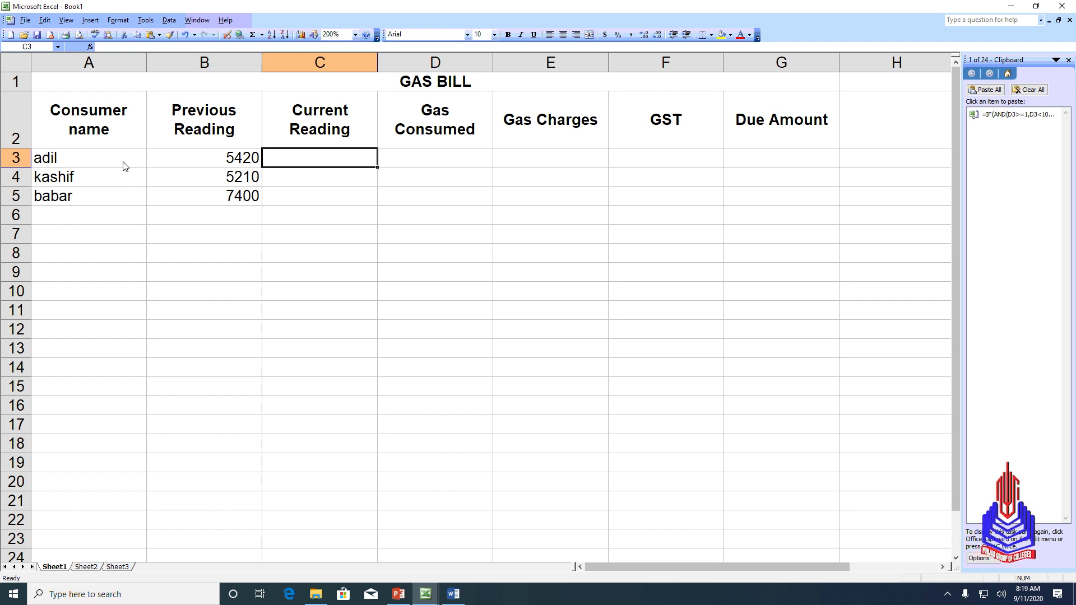
{"action": "type", "text": "54"}
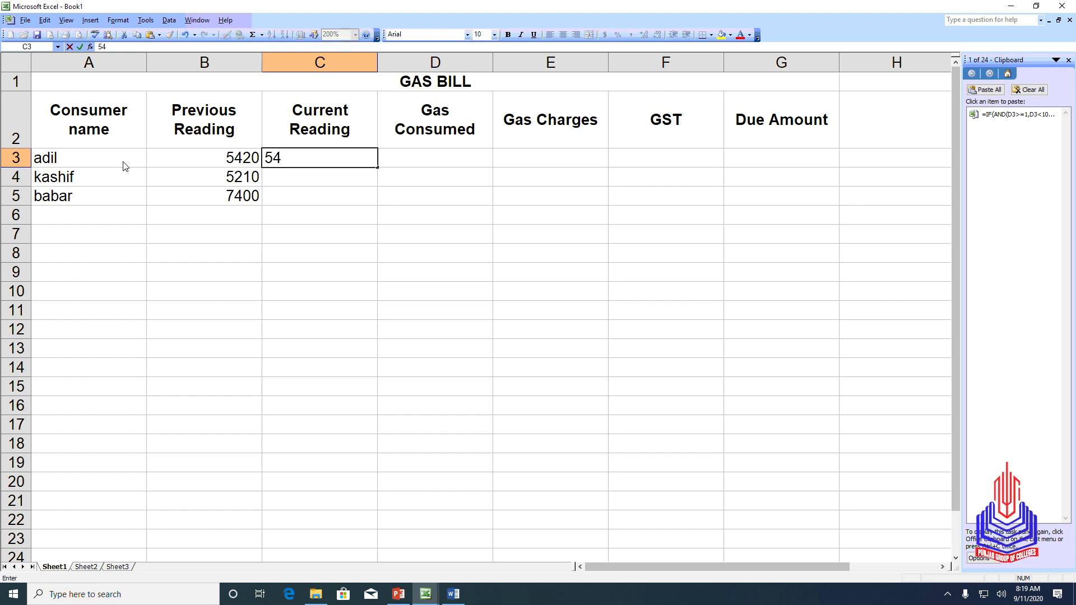
{"action": "type", "text": "29"}
{"action": "key", "text": "Return"}
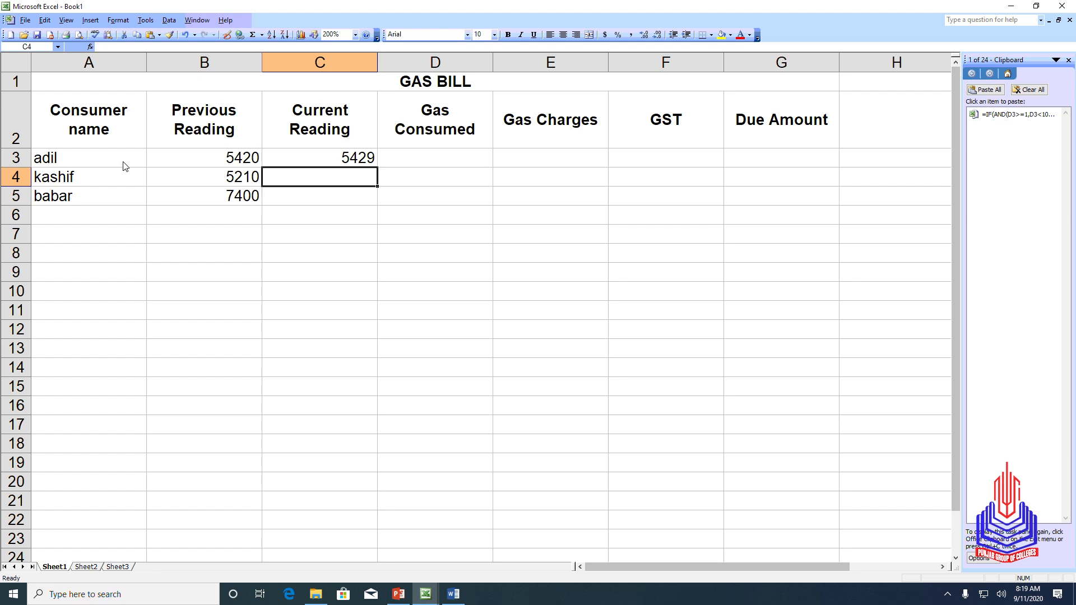
{"action": "type", "text": "5314"}
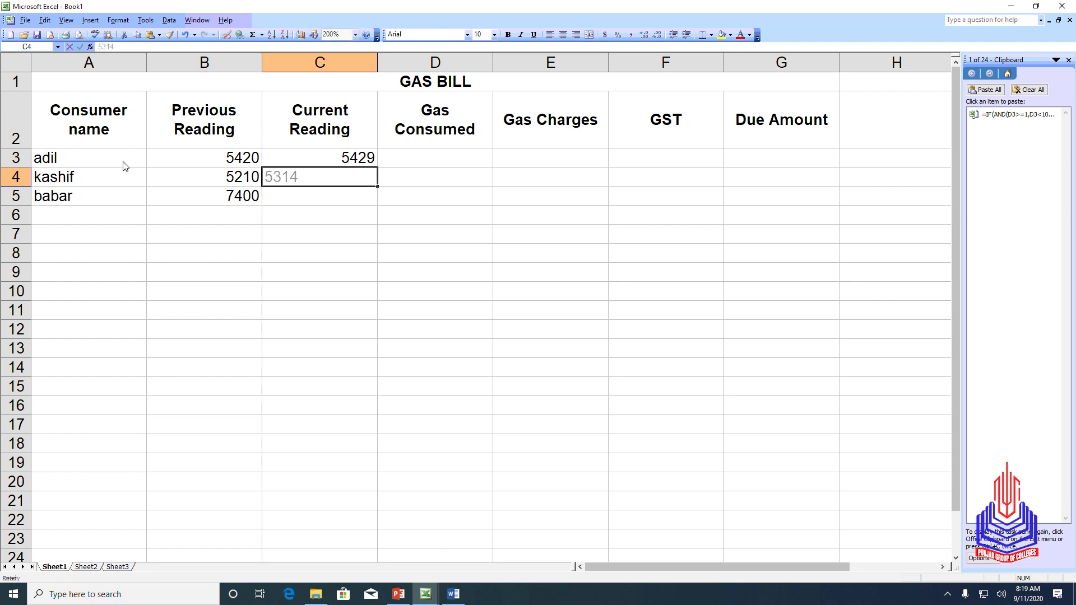
{"action": "key", "text": "Return"}
{"action": "type", "text": "7"}
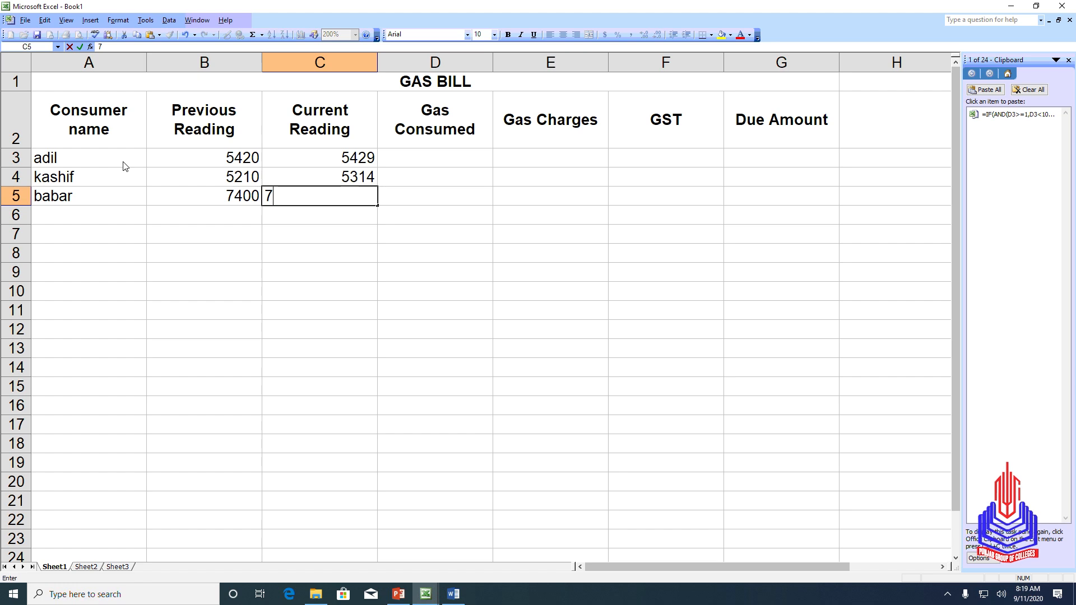
{"action": "type", "text": "629"}
{"action": "key", "text": "Tab"}
- Calculate the first consumer's Gas Consumed in D3 with the formula =C3-B3
{"action": "key", "text": "Up"}
{"action": "key", "text": "Up"}
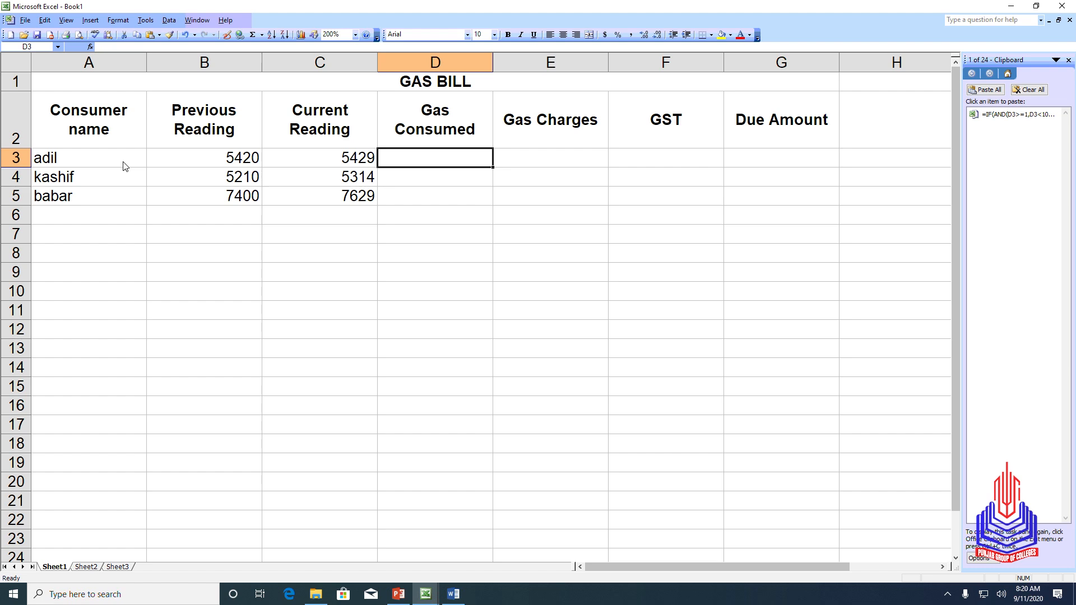
{"action": "type", "text": "="}
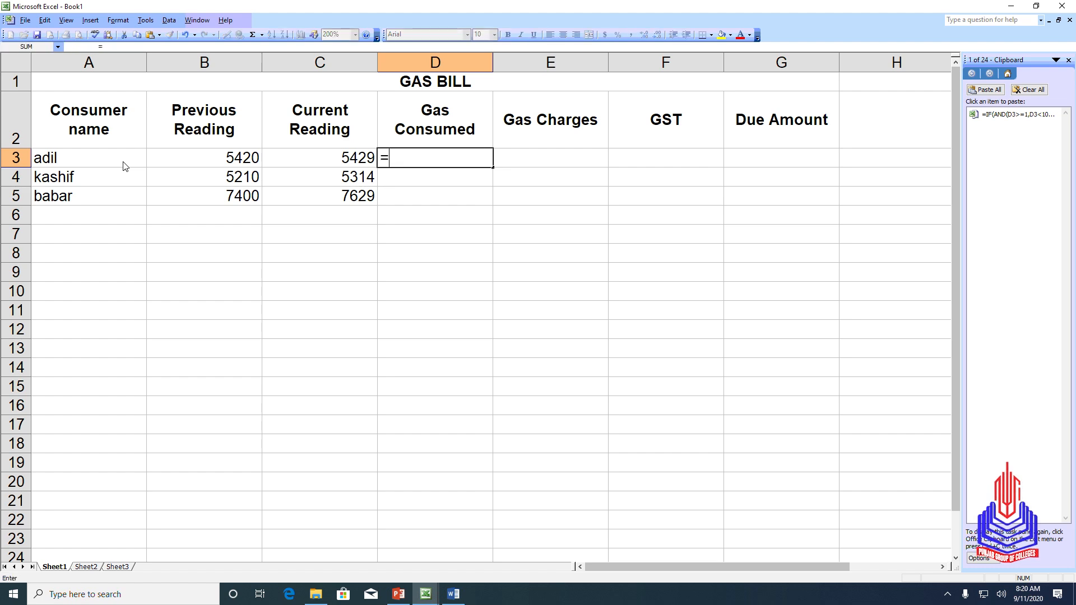
{"action": "left_click", "coordinate": [326, 158]}
{"action": "type", "text": "-"}
{"action": "left_click", "coordinate": [244, 163]}
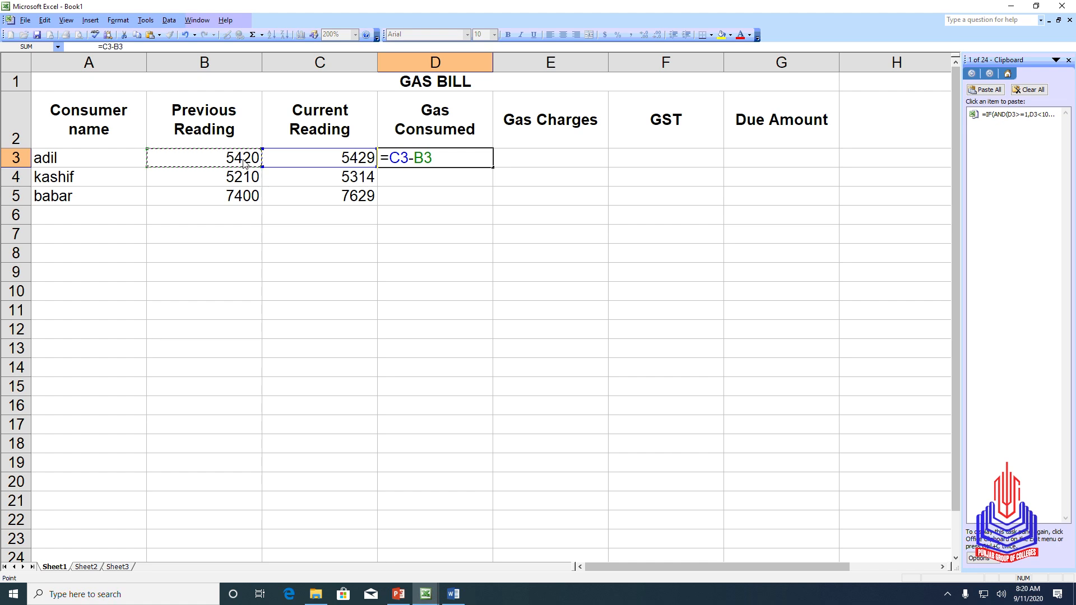
{"action": "key", "text": "Return"}
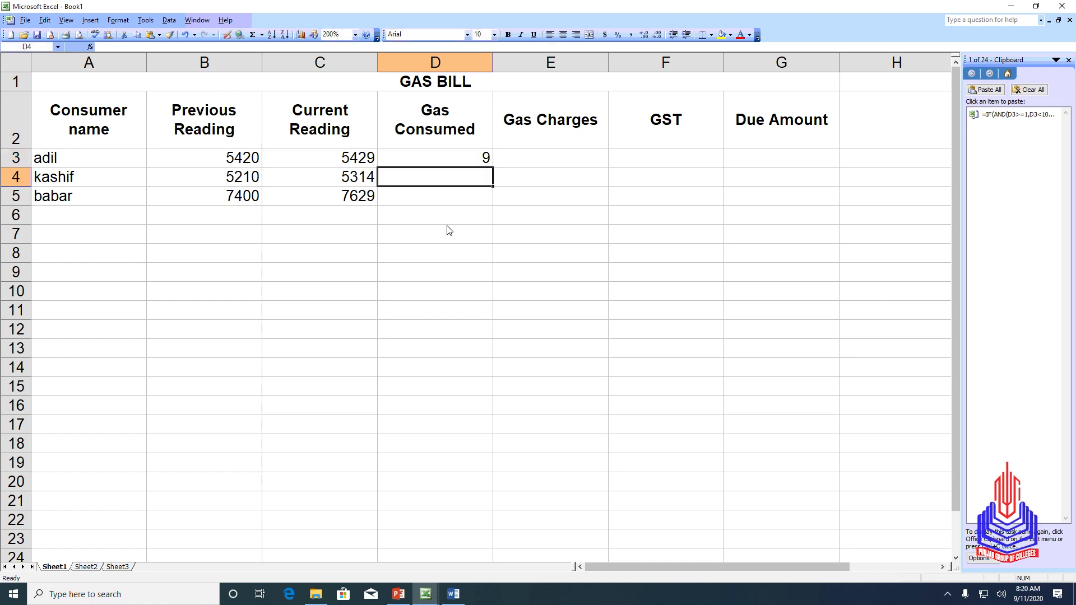
- Copy the Gas Consumed formula from D3 down to D5 and check the copied formulas
{"action": "left_click", "coordinate": [477, 160]}
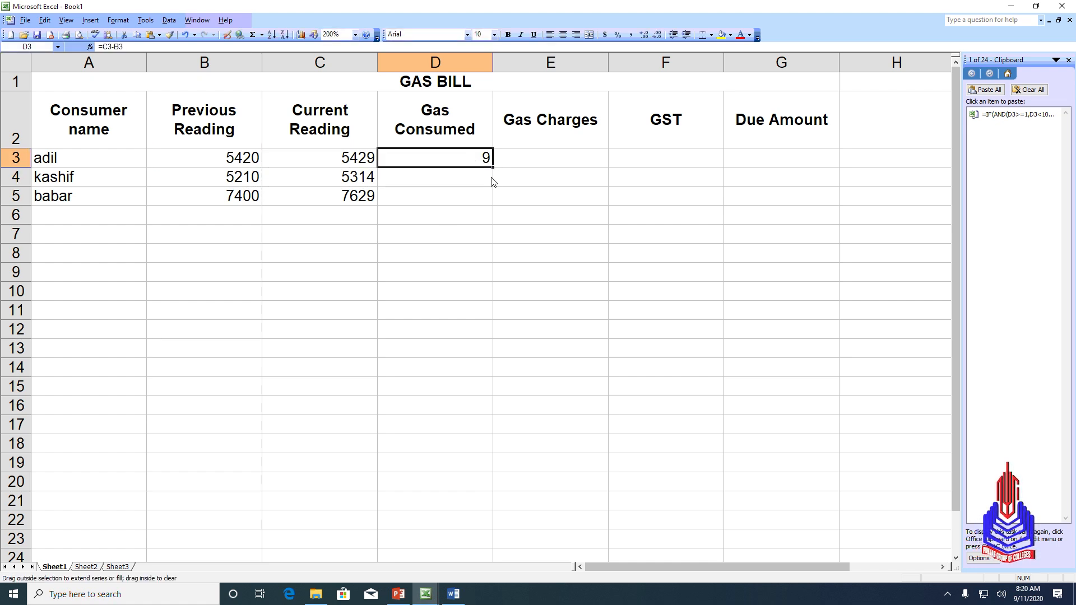
{"action": "left_click_drag", "start_coordinate": [492, 181], "coordinate": [491, 207]}
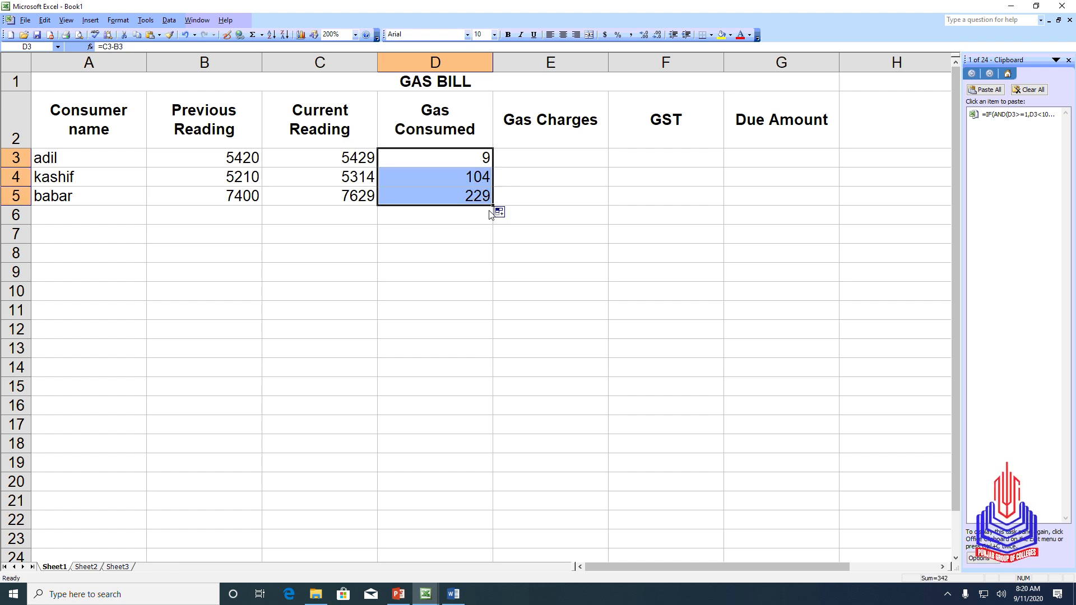
{"action": "left_click", "coordinate": [487, 174]}
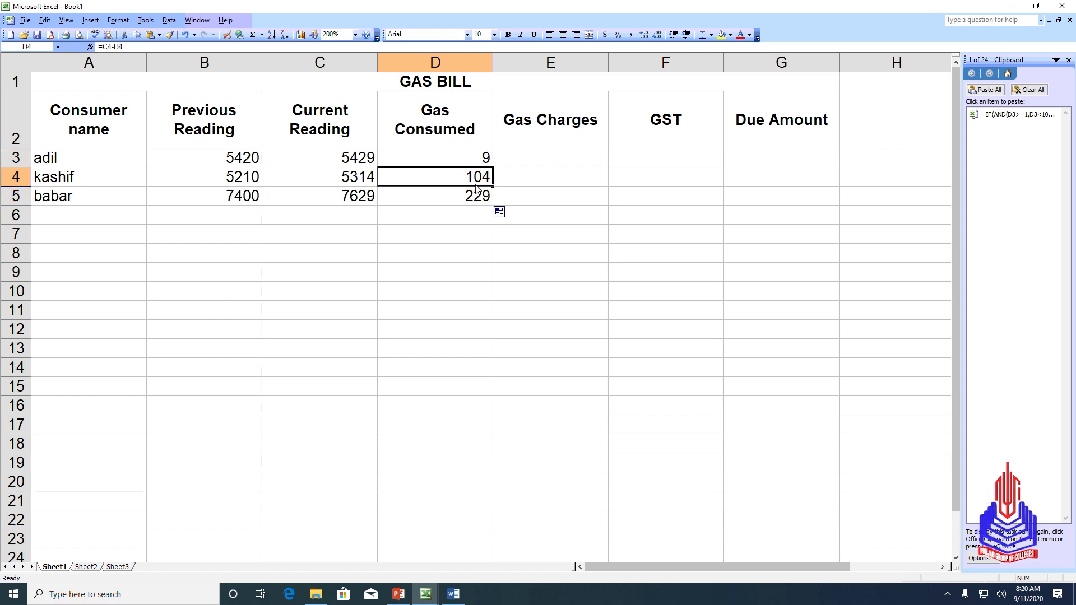
{"action": "left_click", "coordinate": [481, 202]}
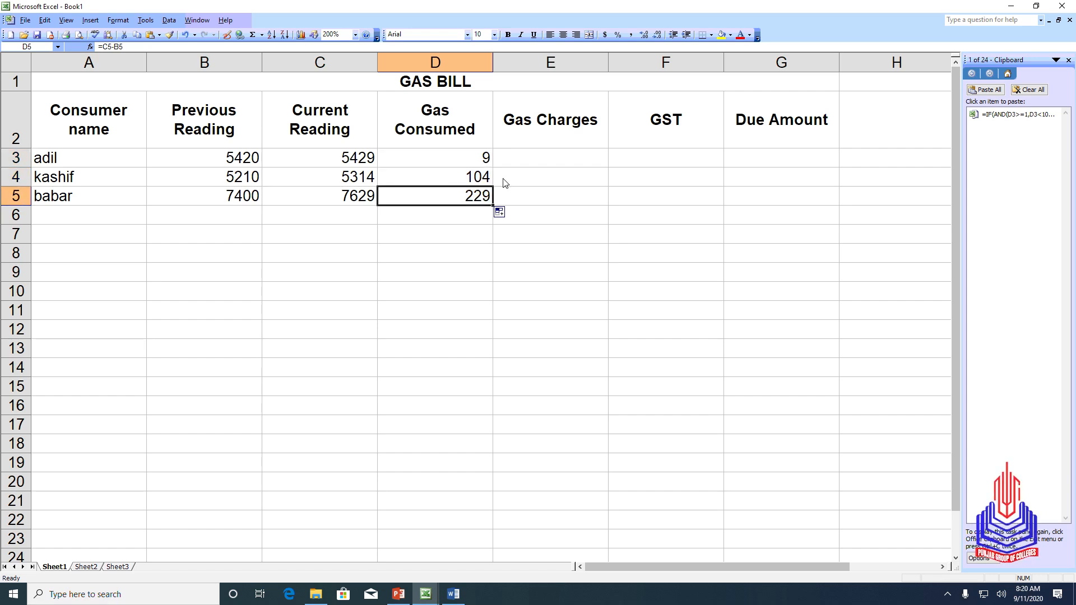
- Begin the Gas Charges formula in E3 with the first slab, =IF(AND(D3>=1,D3<=99),D3*1.10, and open a nested IF for the second slab
{"action": "left_click", "coordinate": [540, 160]}
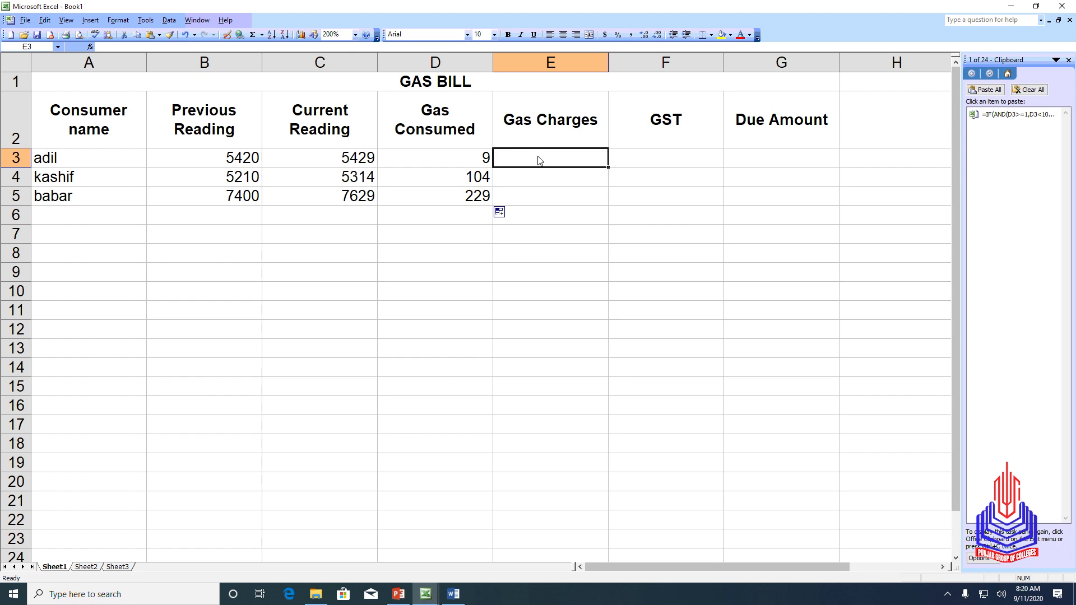
{"action": "type", "text": "="}
{"action": "key", "text": "Caps_Lock"}
{"action": "type", "text": "IF"}
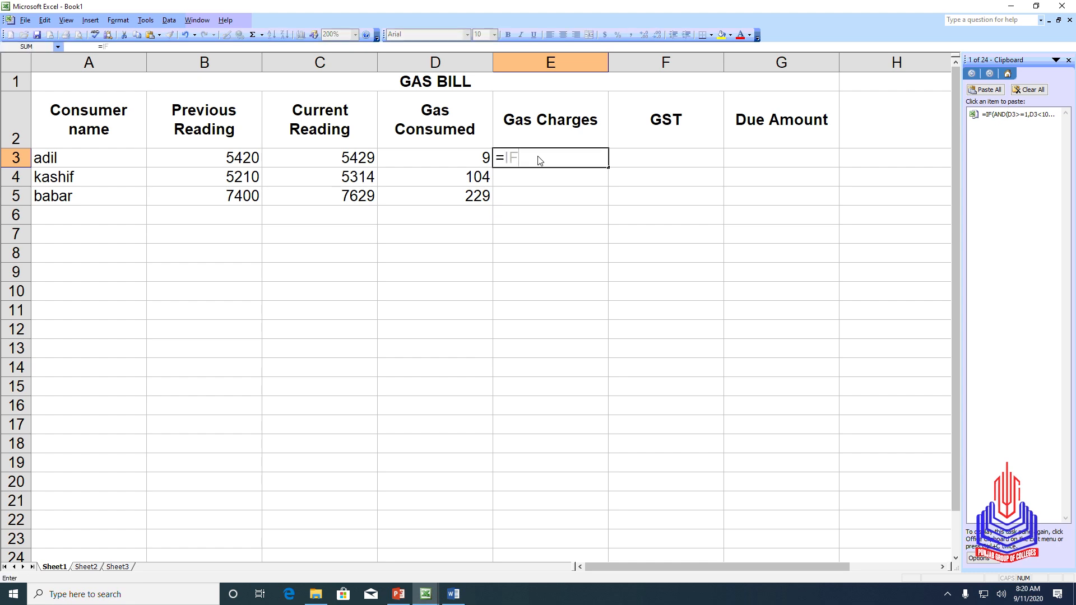
{"action": "type", "text": "("}
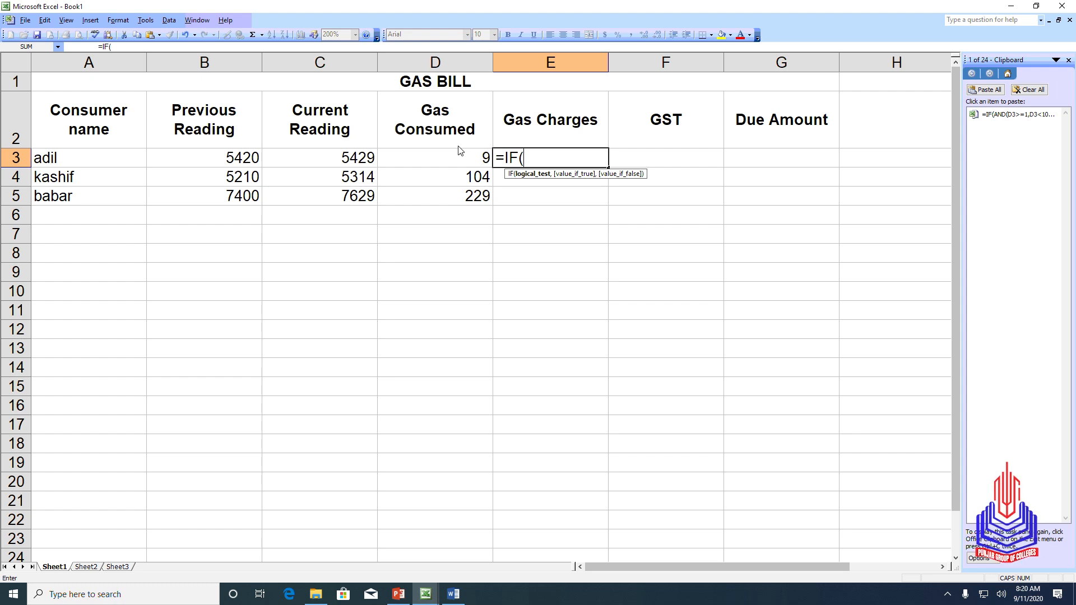
{"action": "type", "text": "AND(D3>=1,D3<=99"}
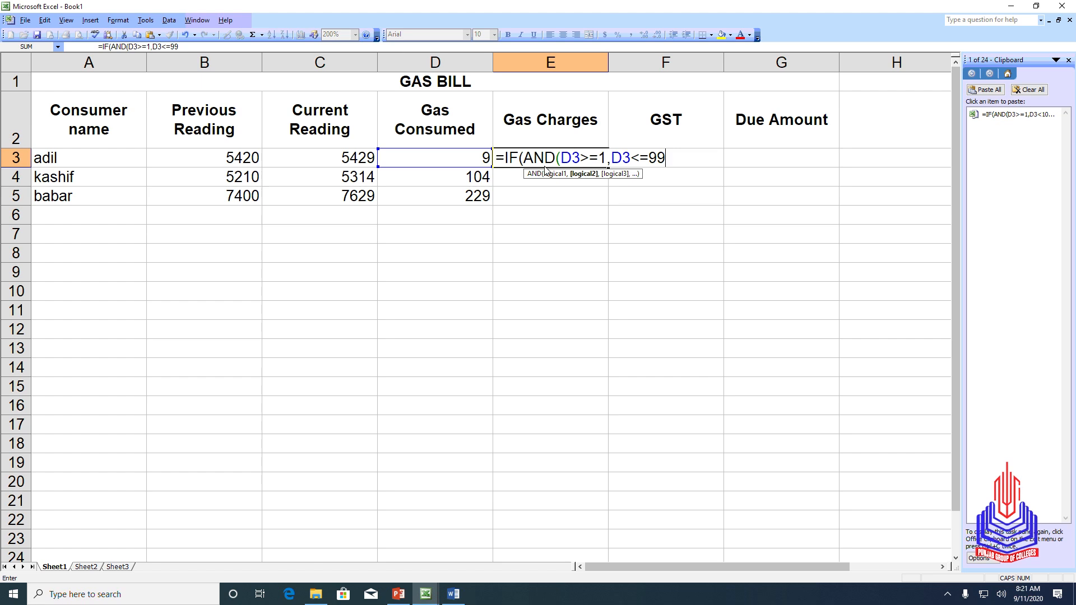
{"action": "type", "text": "),"}
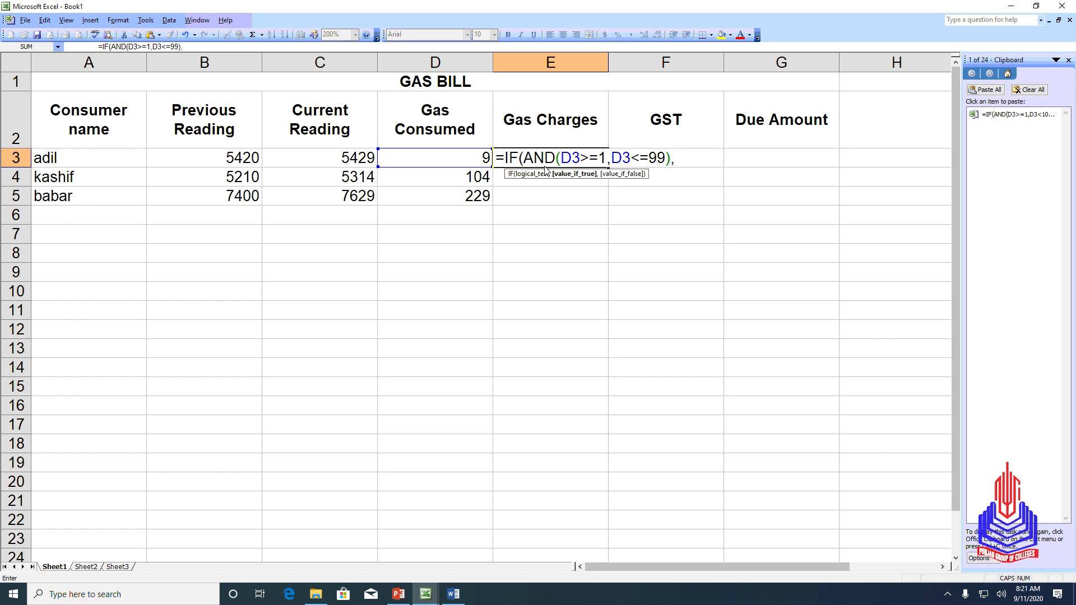
{"action": "type", "text": "D3"}
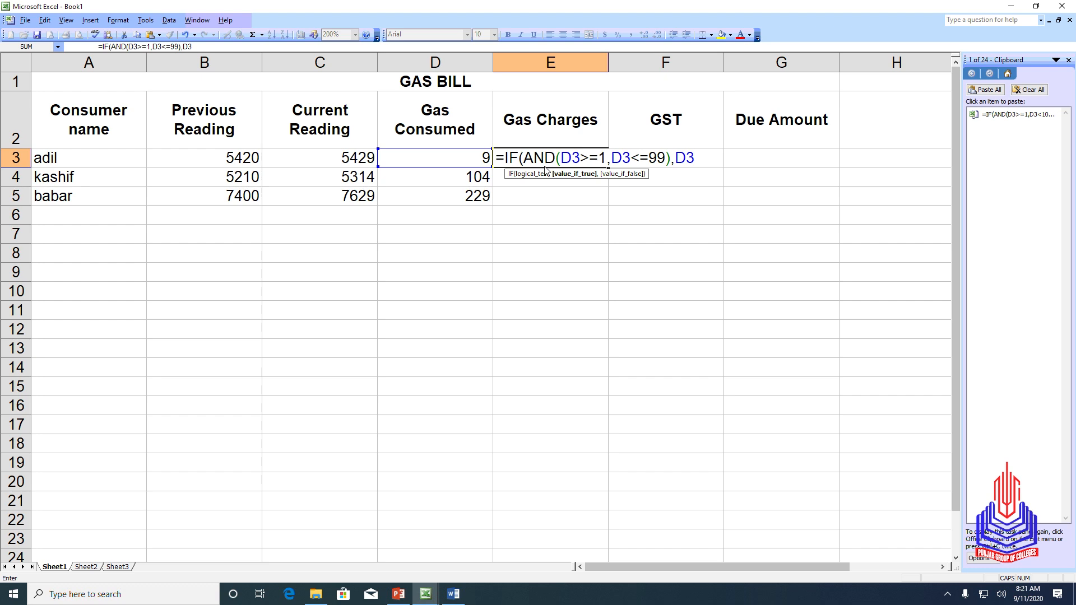
{"action": "type", "text": "*1."}
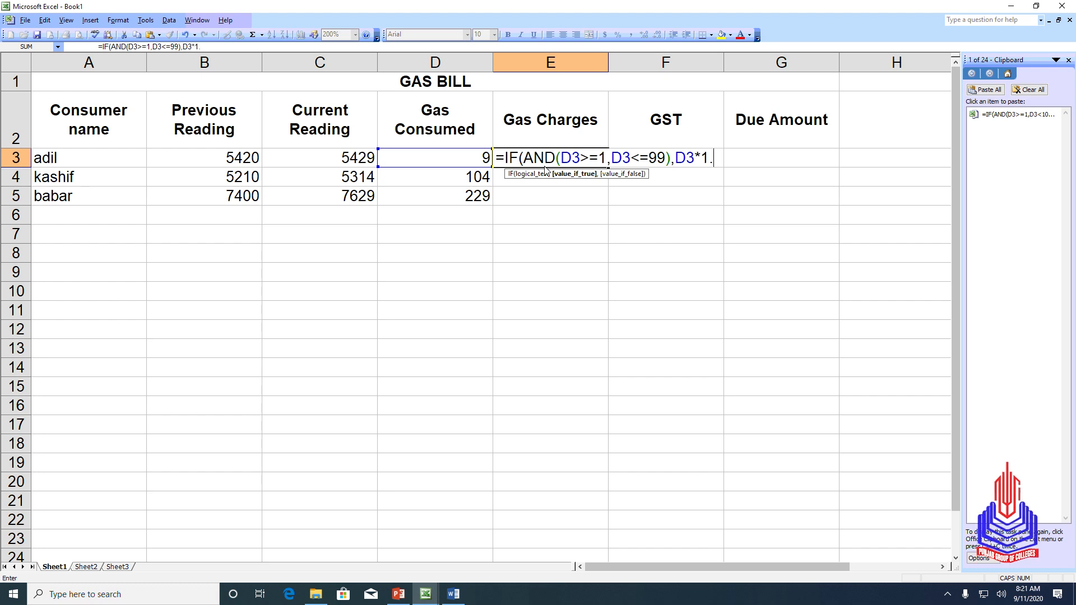
{"action": "type", "text": "10,"}
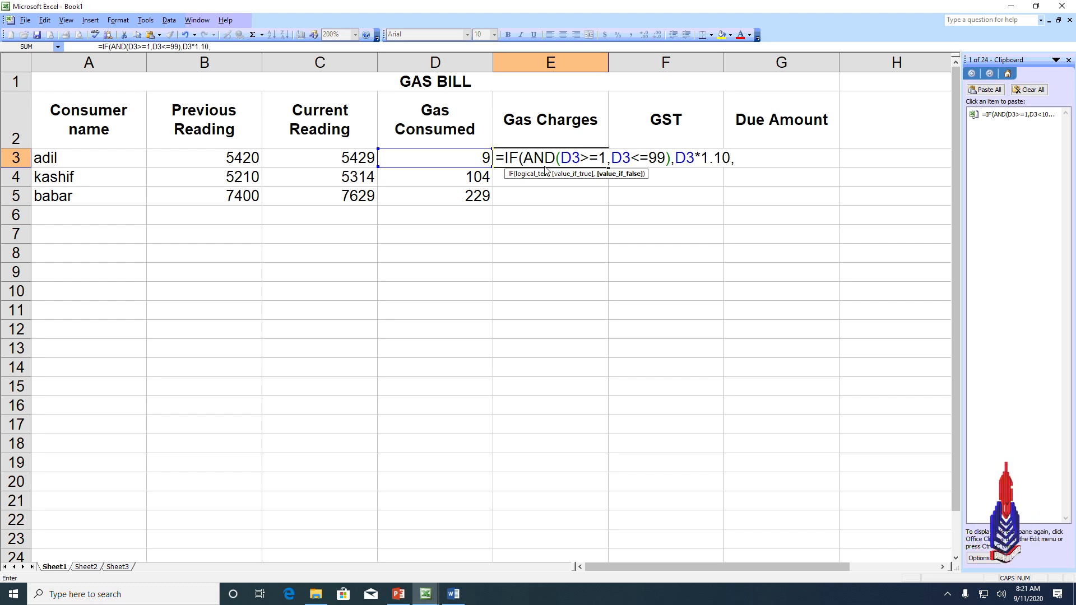
{"action": "type", "text": "IF(D3>="}
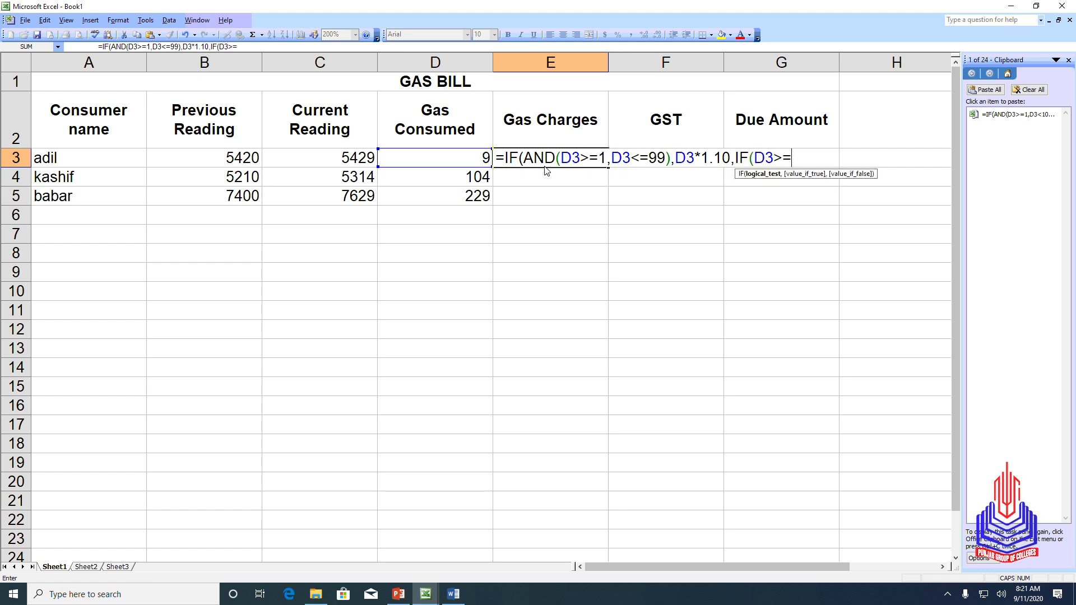
{"action": "type", "text": "100"}
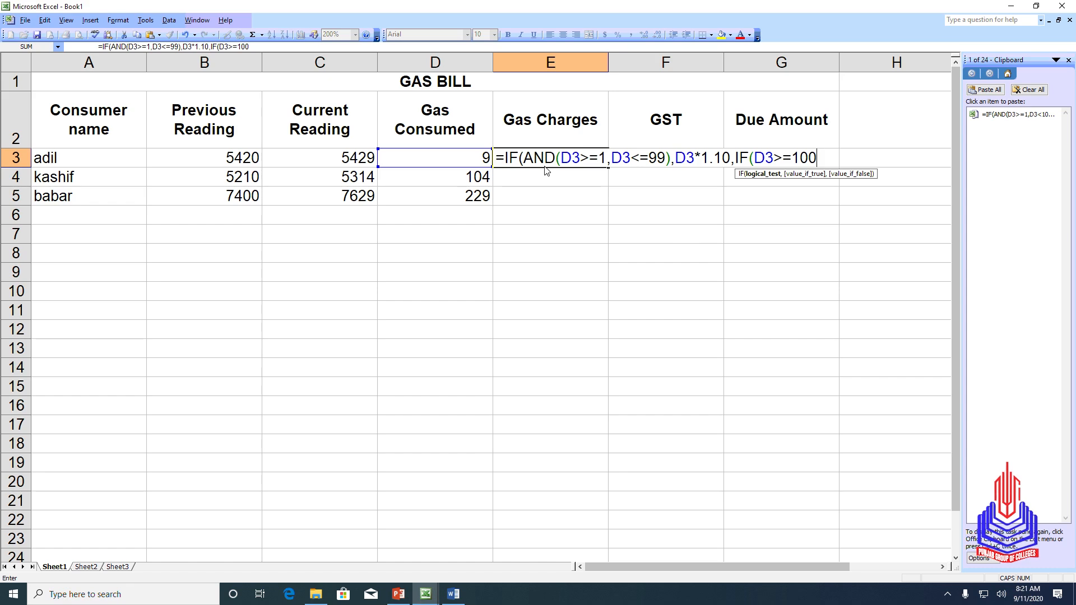
{"action": "type", "text": ",D3"}
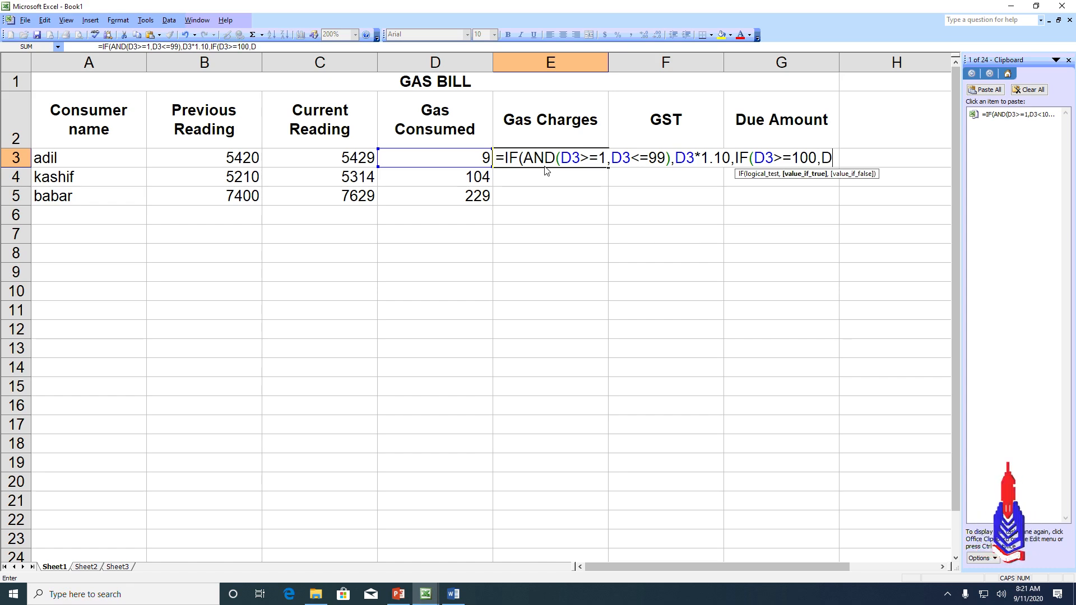
{"action": "type", "text": "<"}
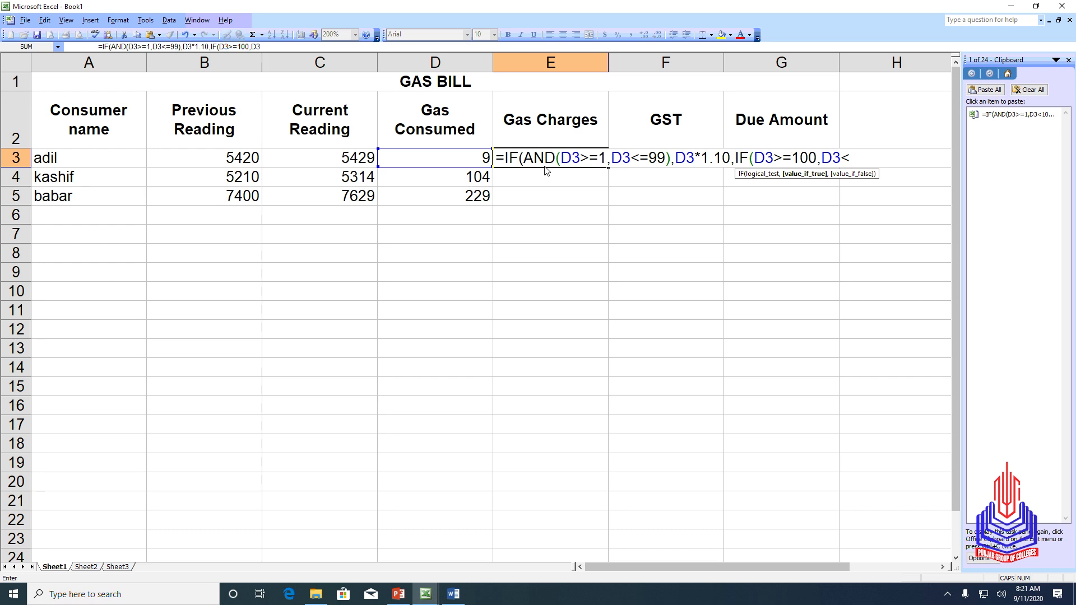
{"action": "key", "text": "BackSpace"}
{"action": "key", "text": "BackSpace"}
{"action": "key", "text": "BackSpace"}
{"action": "key", "text": "BackSpace"}
{"action": "key", "text": "BackSpace"}
{"action": "key", "text": "BackSpace"}
{"action": "key", "text": "BackSpace"}
{"action": "key", "text": "BackSpace"}
{"action": "key", "text": "BackSpace"}
{"action": "key", "text": "BackSpace"}
{"action": "key", "text": "BackSpace"}
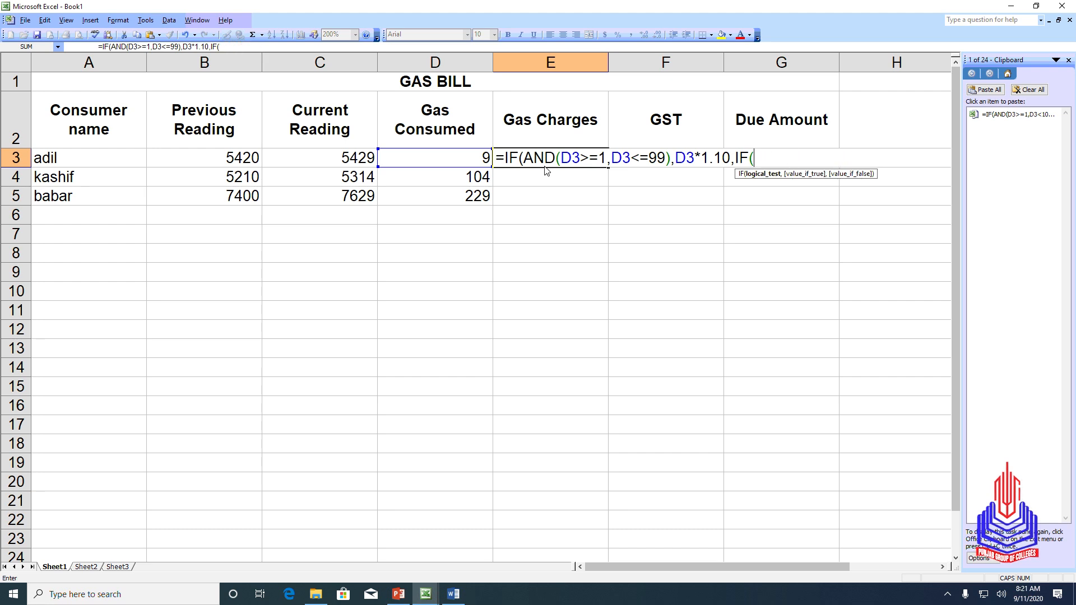
- Add the second slab to the nested IF as AND(D3>=100,D3<=199),99*1.10+(D3-99)*2.25, followed by another IF
{"action": "type", "text": "AND(D3"}
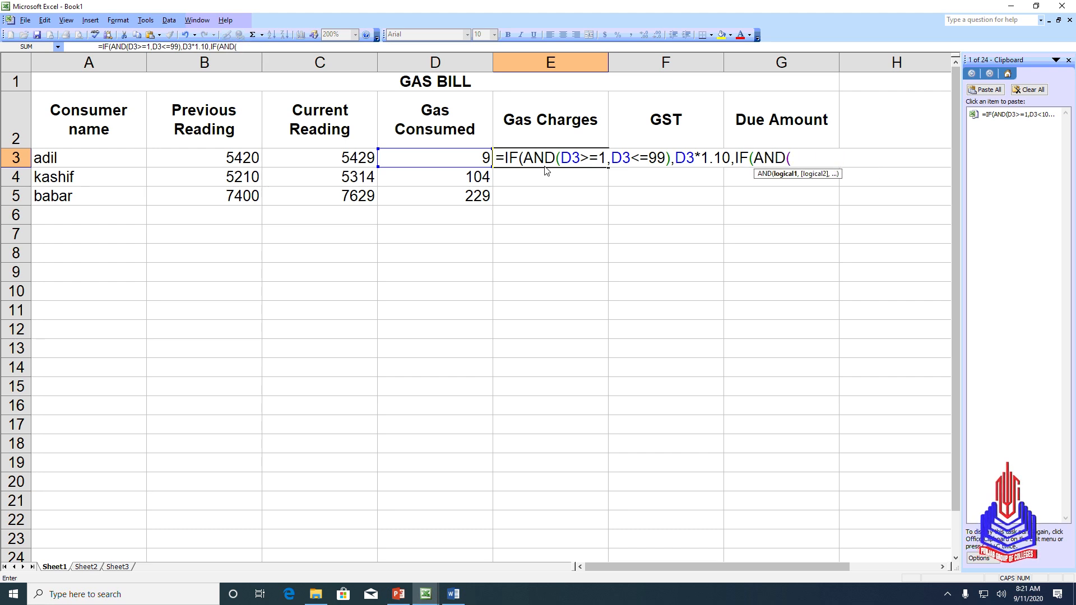
{"action": "type", "text": ">=10"}
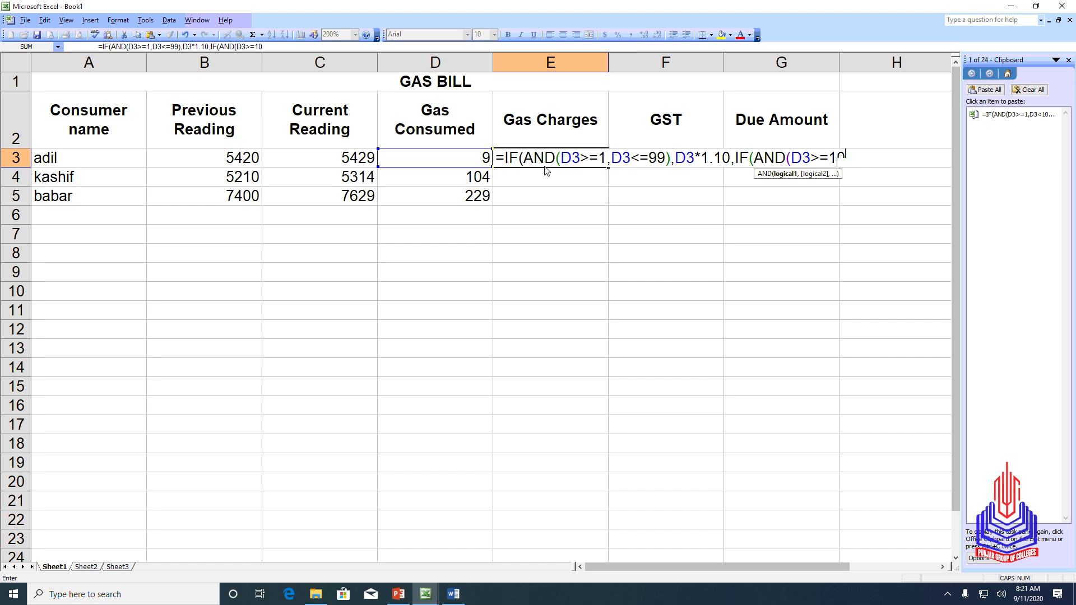
{"action": "type", "text": "0,D"}
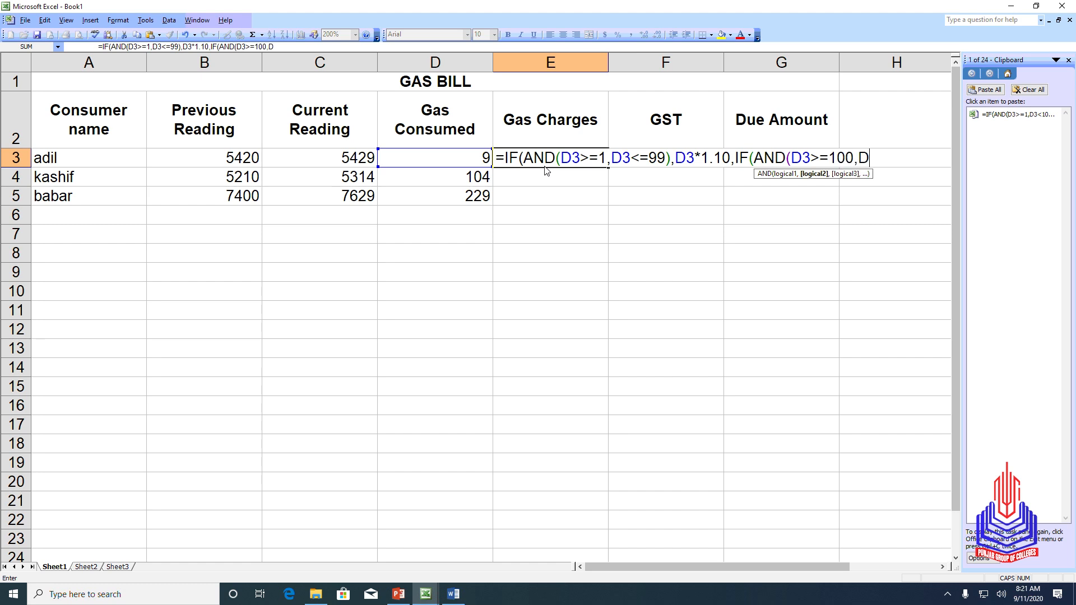
{"action": "type", "text": "3"}
{"action": "type", "text": "<="}
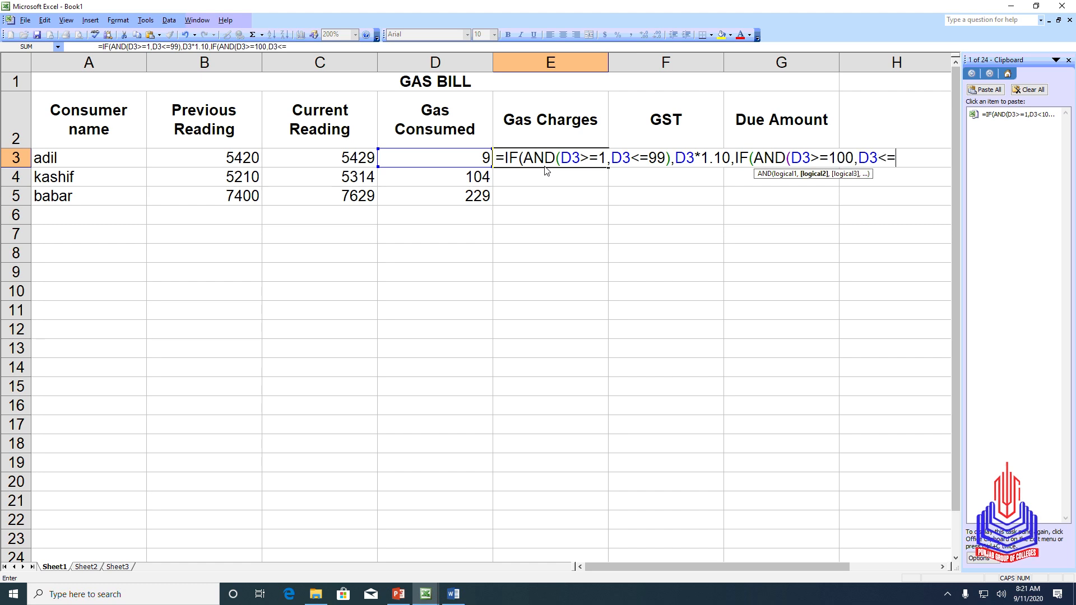
{"action": "type", "text": "199),"}
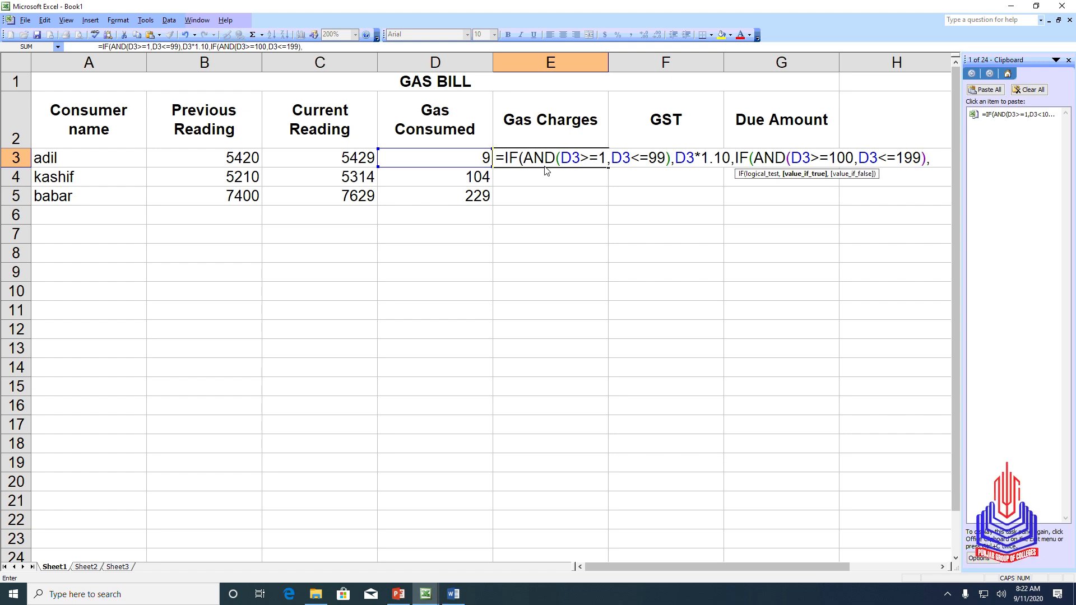
{"action": "type", "text": "99*"}
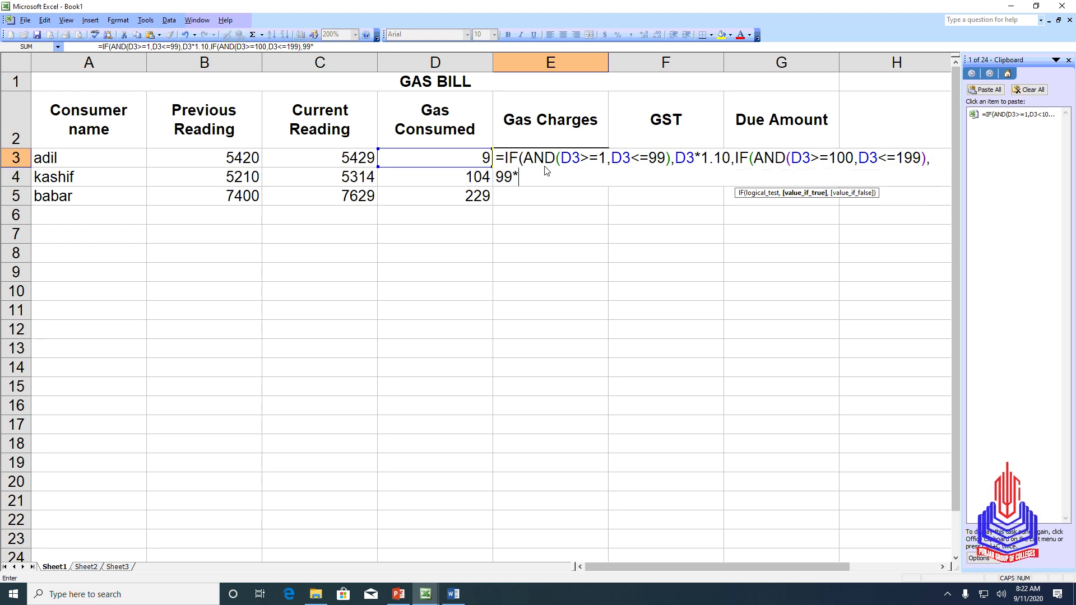
{"action": "type", "text": "1.10+(D3"}
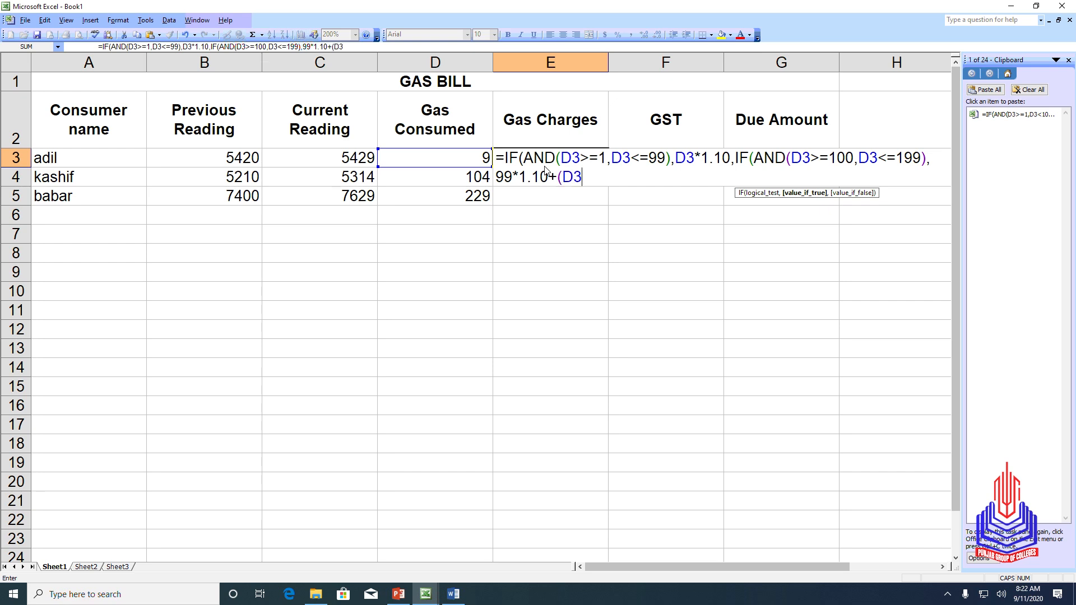
{"action": "type", "text": "-99"}
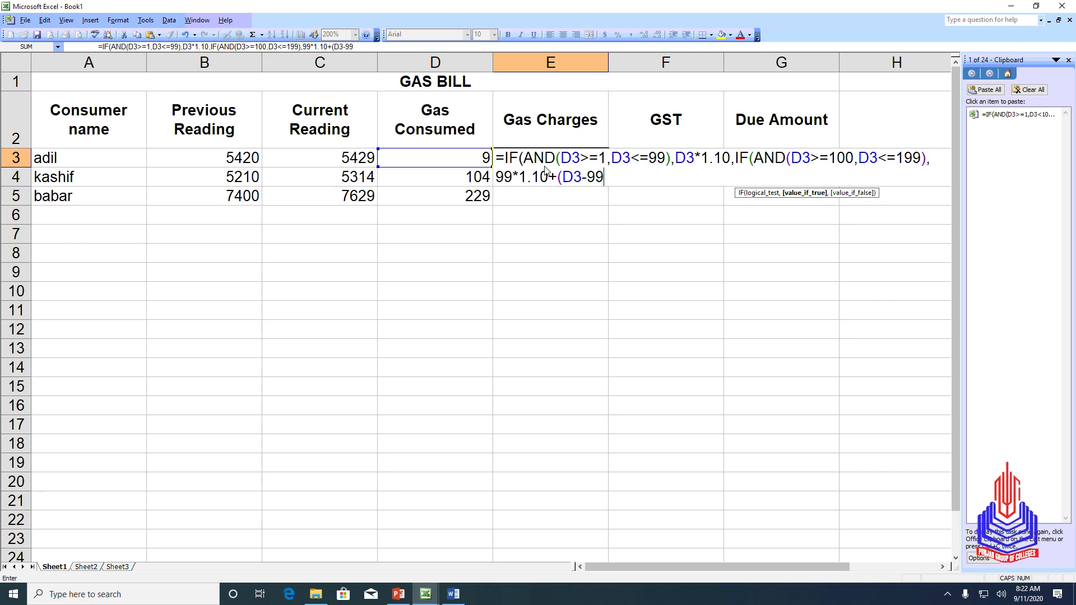
{"action": "type", "text": ")"}
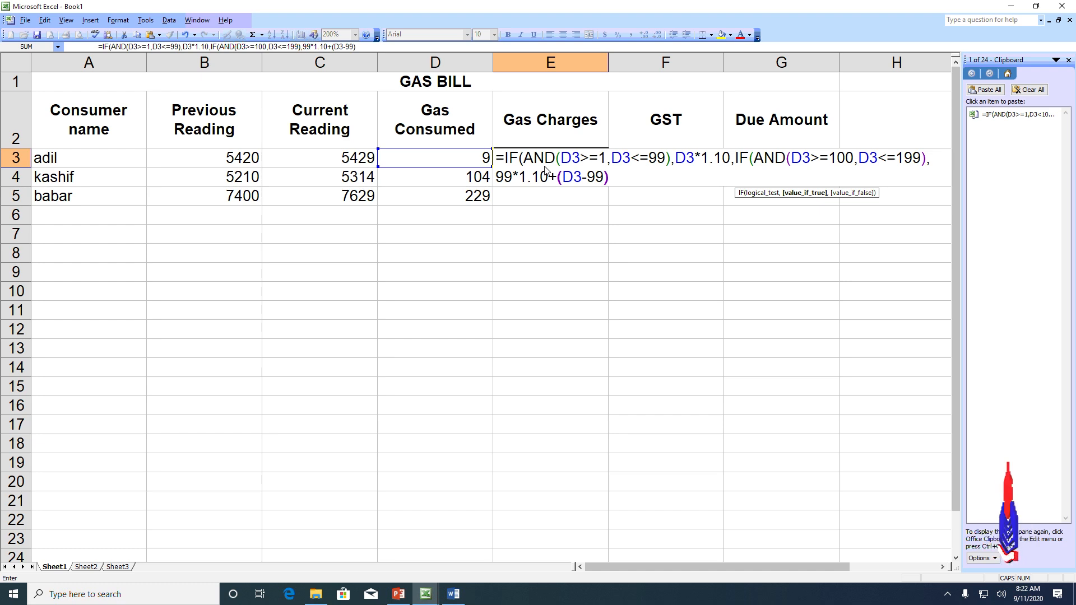
{"action": "type", "text": "*"}
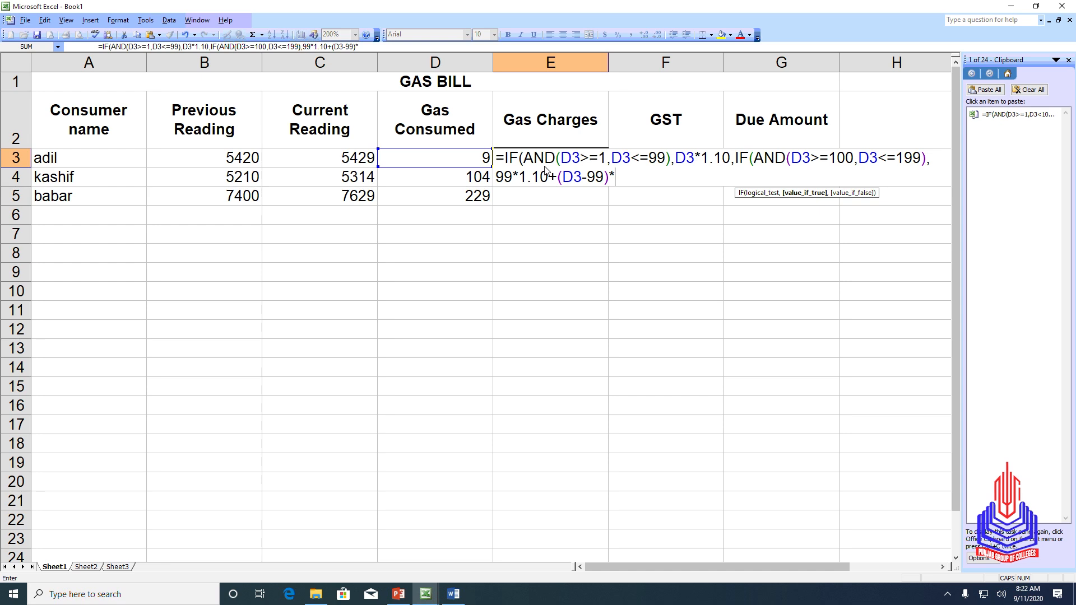
{"action": "type", "text": "2.25,IF"}
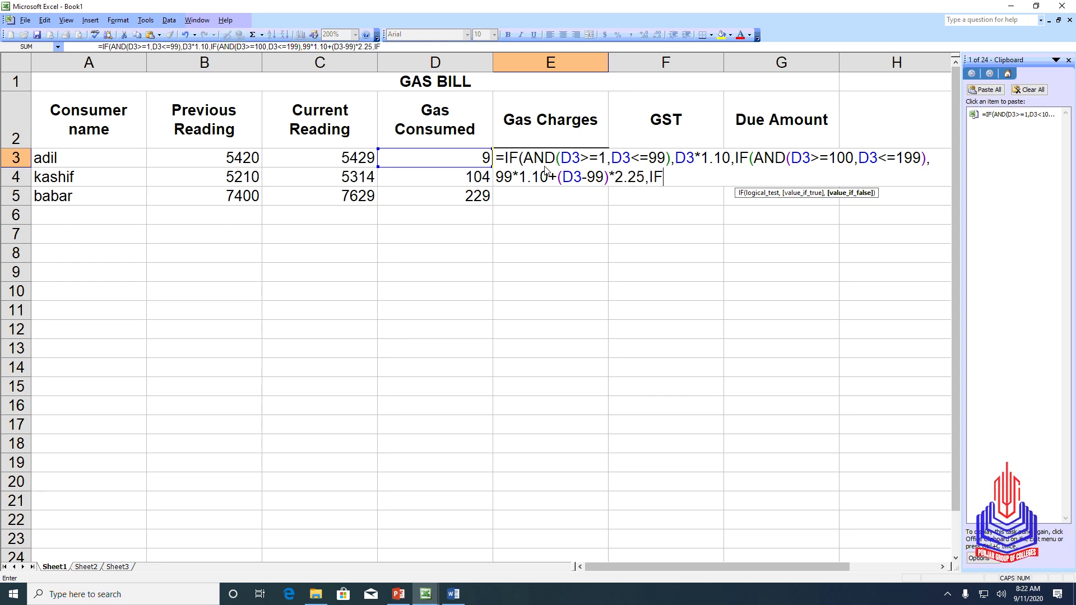
- Complete the E3 formula with the third slab, IF(D3>=200,99*1.10+100*2.25+(D3-199)*3.50))), and enter it
{"action": "type", "text": "(D3>"}
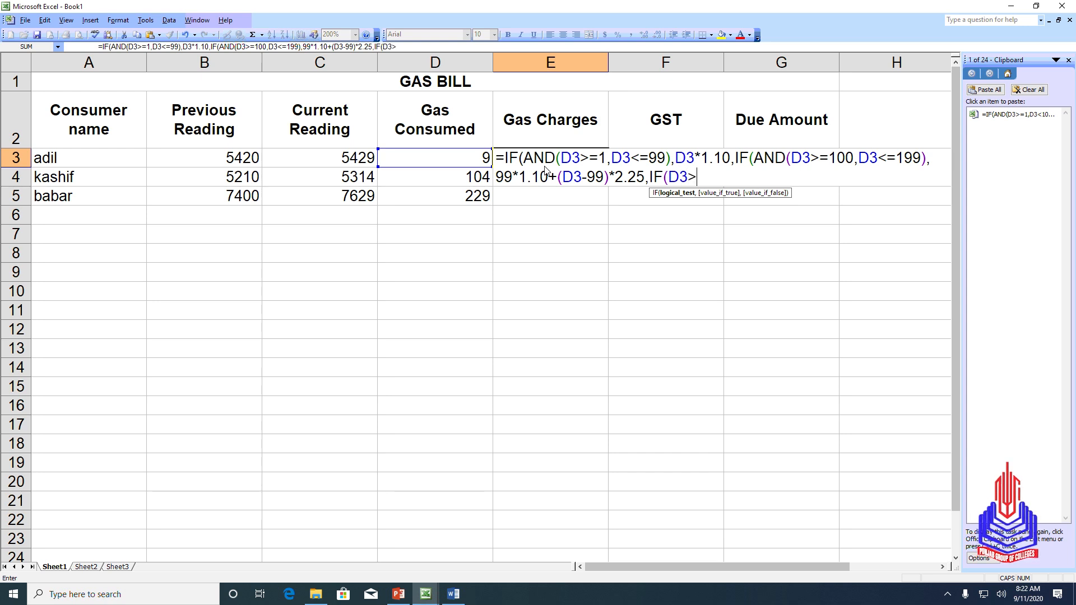
{"action": "type", "text": "=200,"}
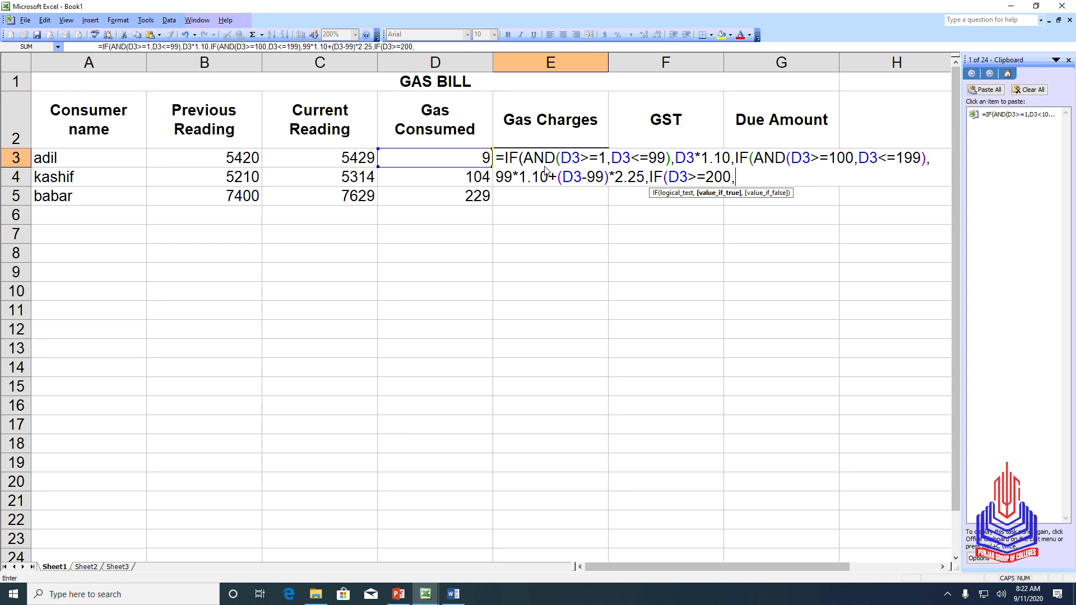
{"action": "type", "text": "99*1.10+100"}
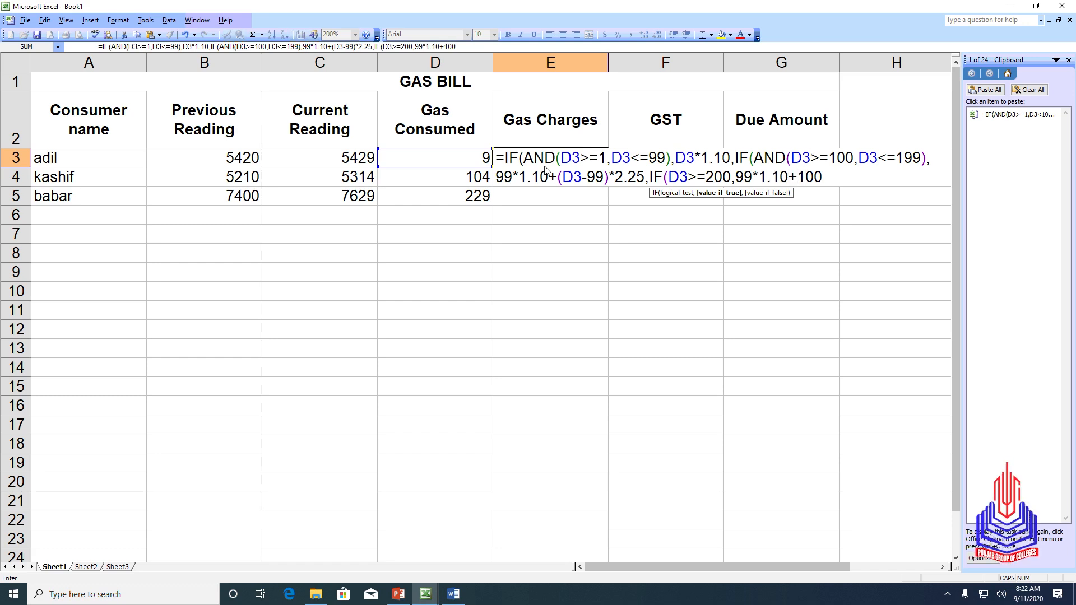
{"action": "type", "text": "*2.25+"}
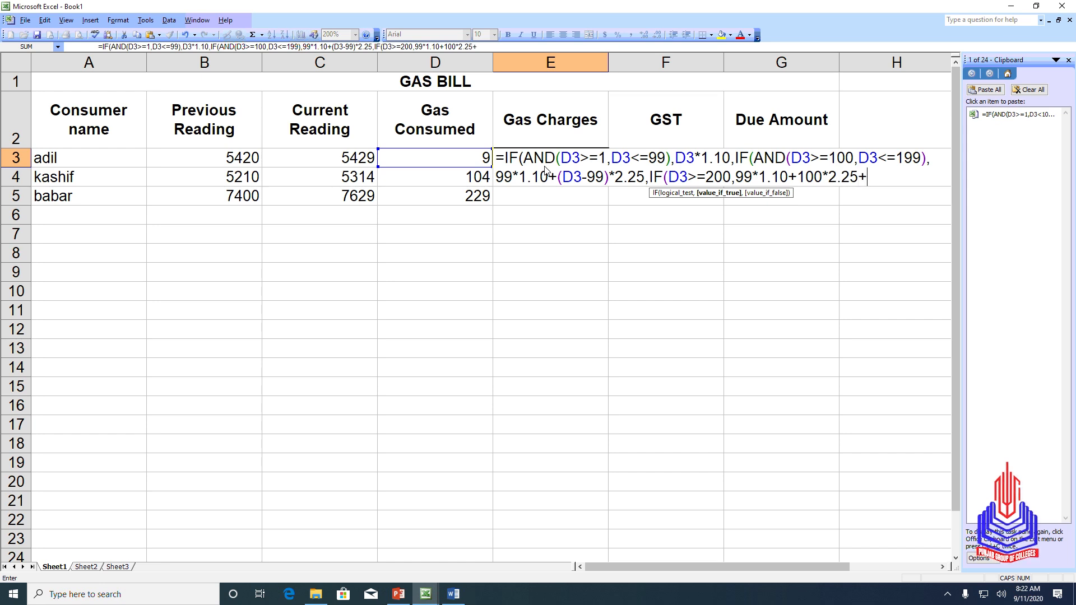
{"action": "type", "text": "(D3-"}
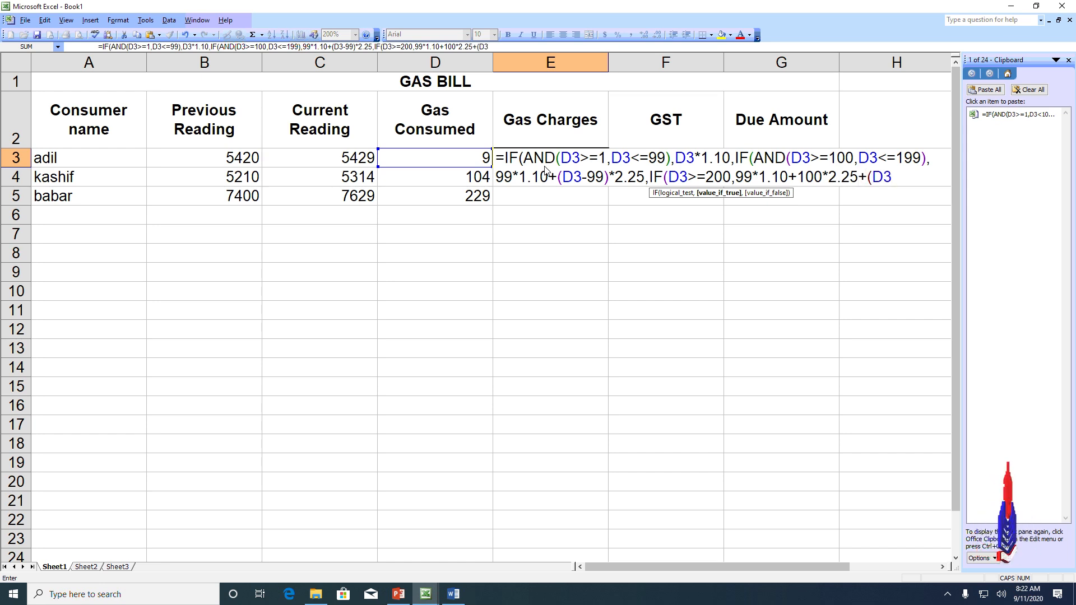
{"action": "type", "text": "199)*"}
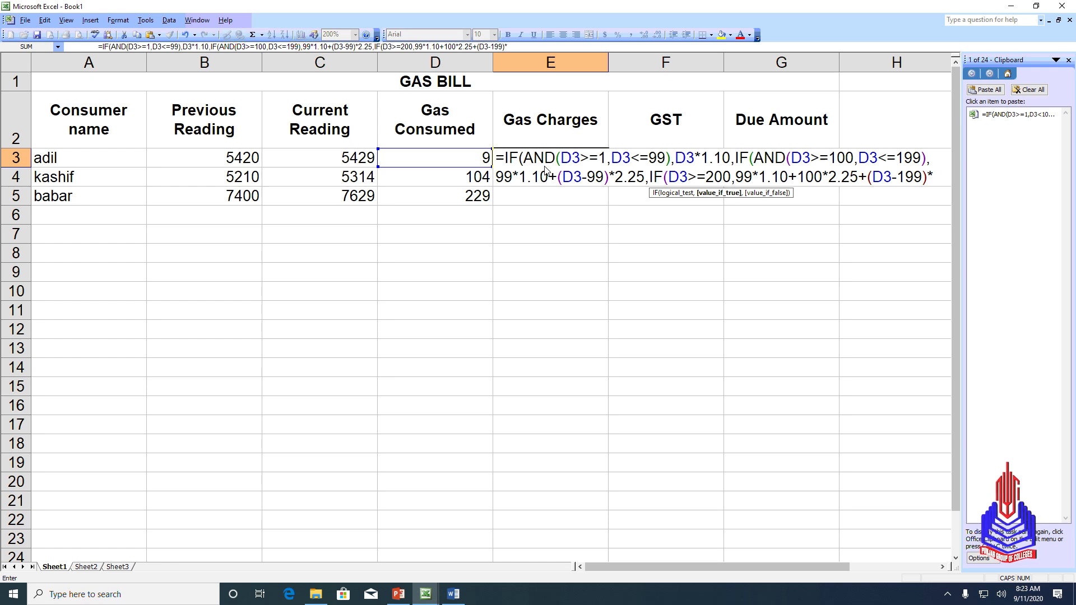
{"action": "type", "text": "3.50"}
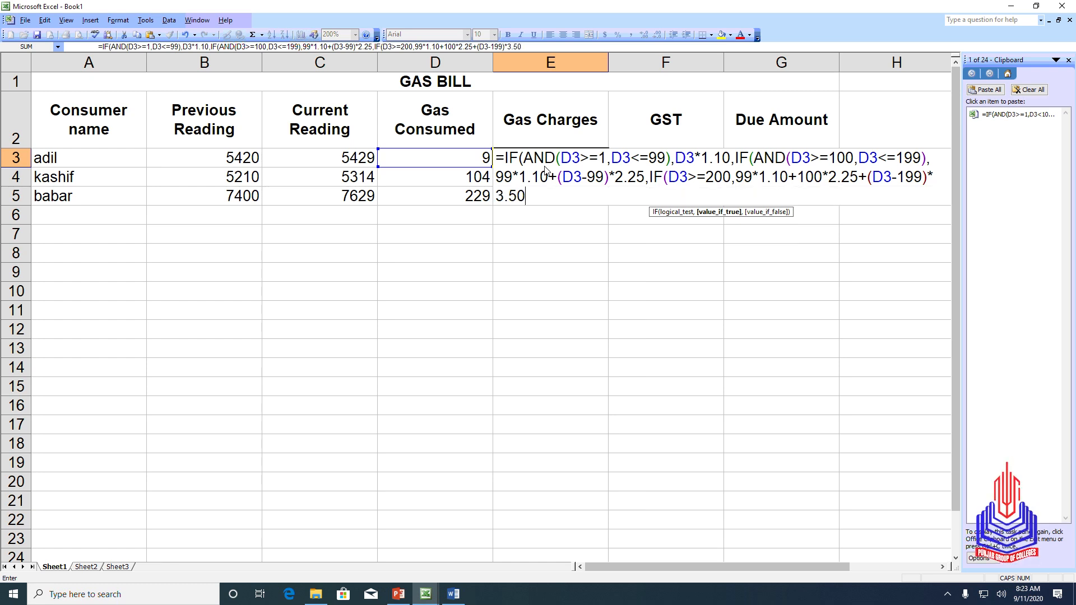
{"action": "type", "text": ")))"}
{"action": "key", "text": "Return"}
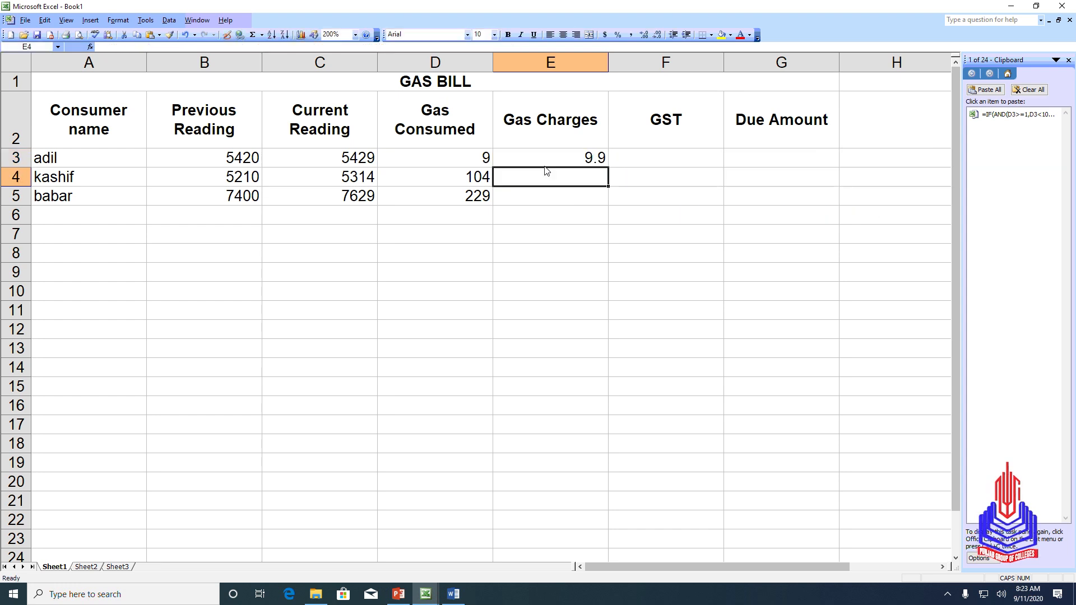
- Check the Gas Charges formula in E3 and copy it down to E5
{"action": "left_click", "coordinate": [594, 164]}
{"action": "double_click", "coordinate": [594, 163]}
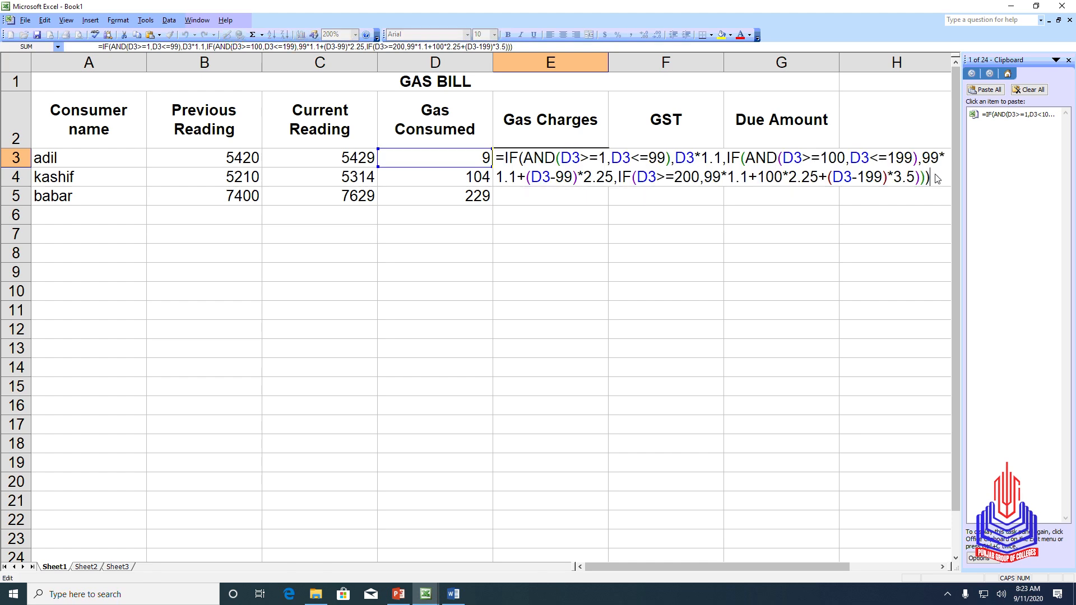
{"action": "key", "text": "Return"}
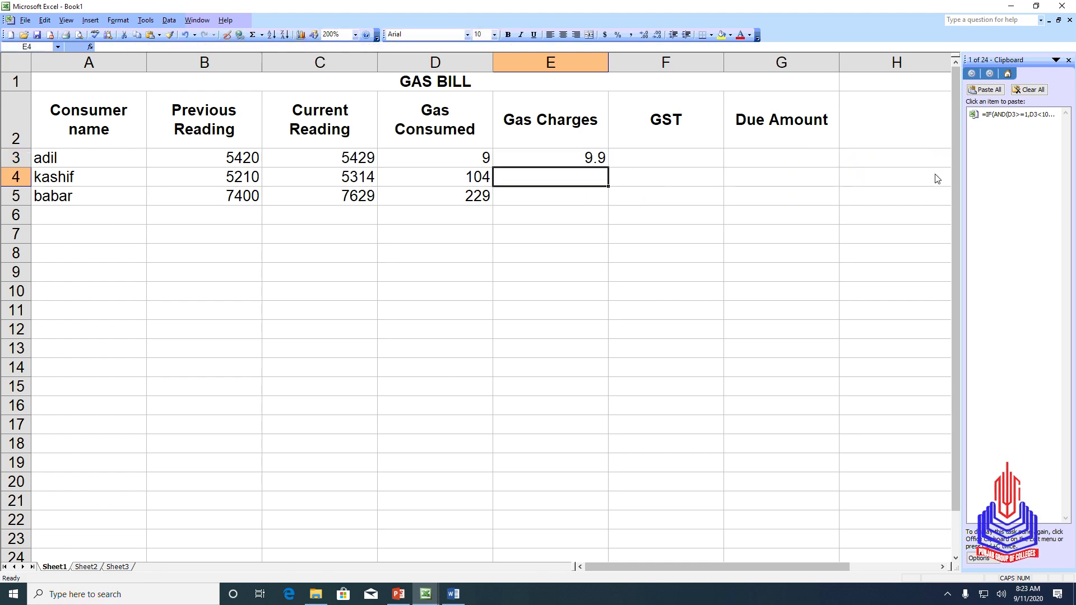
{"action": "left_click", "coordinate": [606, 164]}
{"action": "left_click_drag", "start_coordinate": [608, 167], "coordinate": [609, 206]}
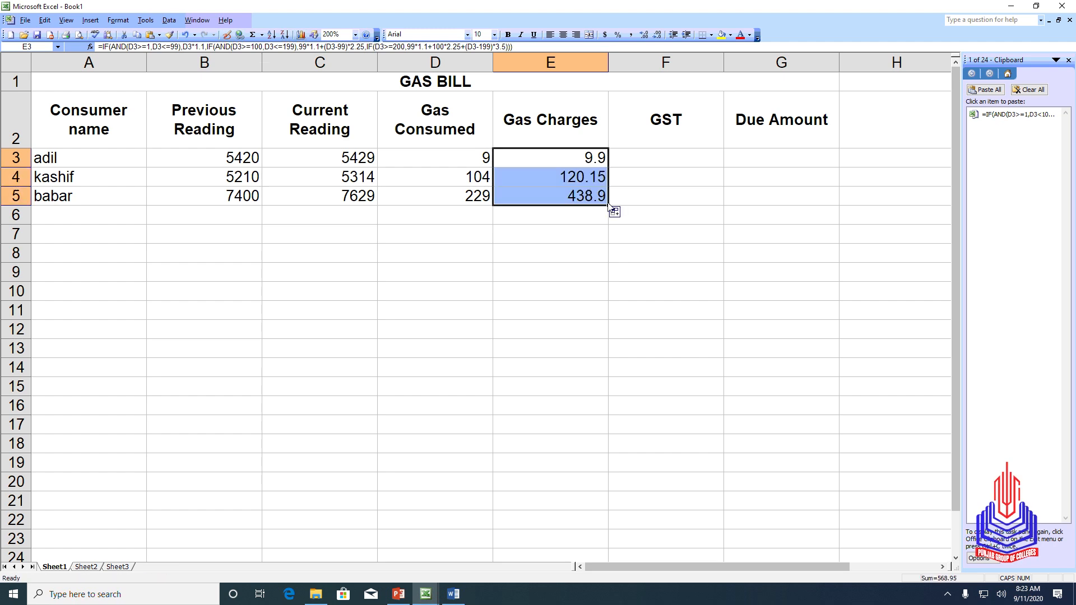
- Calculate the GST in F3 with =15%*E3 and copy the formula down to F5
{"action": "left_click", "coordinate": [696, 165]}
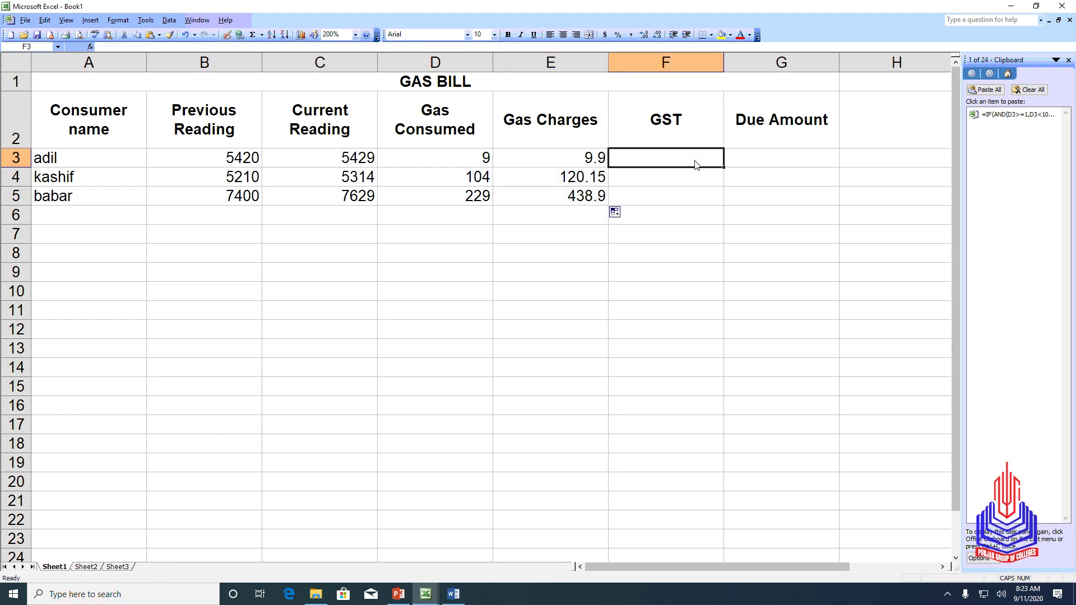
{"action": "type", "text": "="}
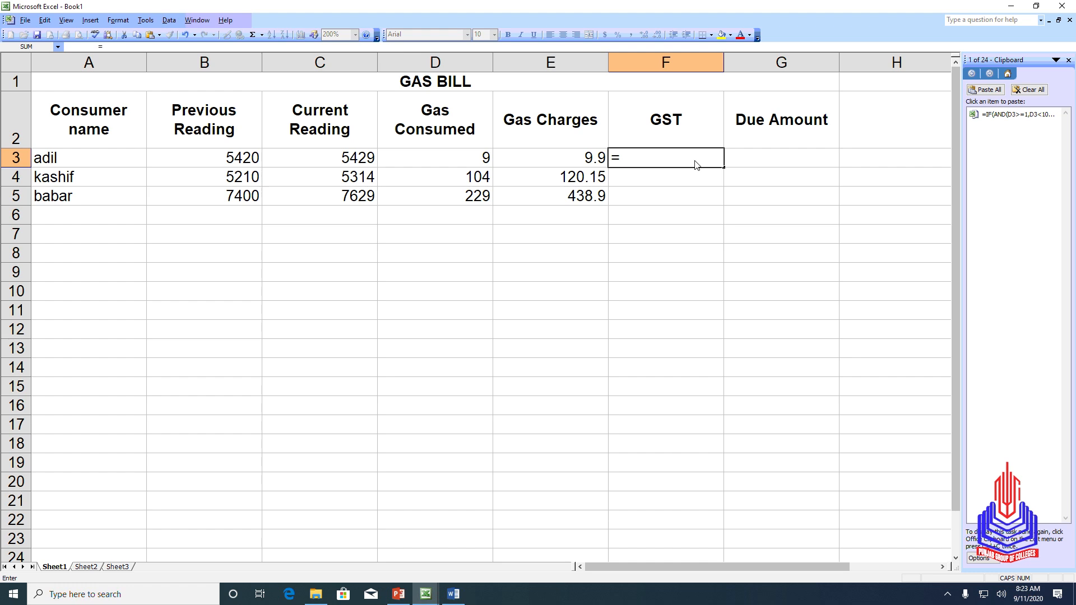
{"action": "type", "text": "15%"}
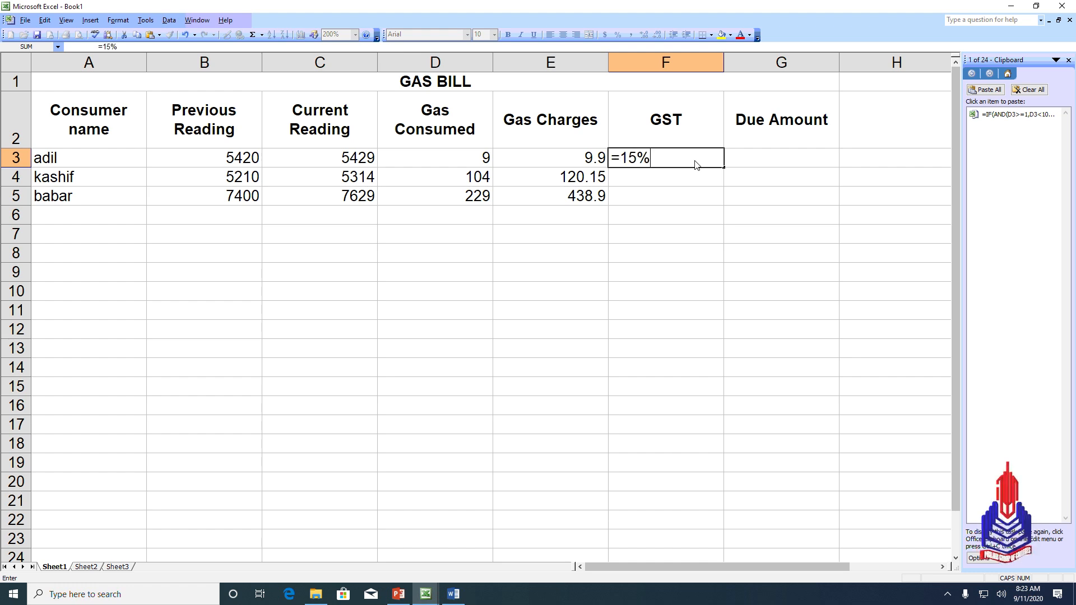
{"action": "type", "text": "*"}
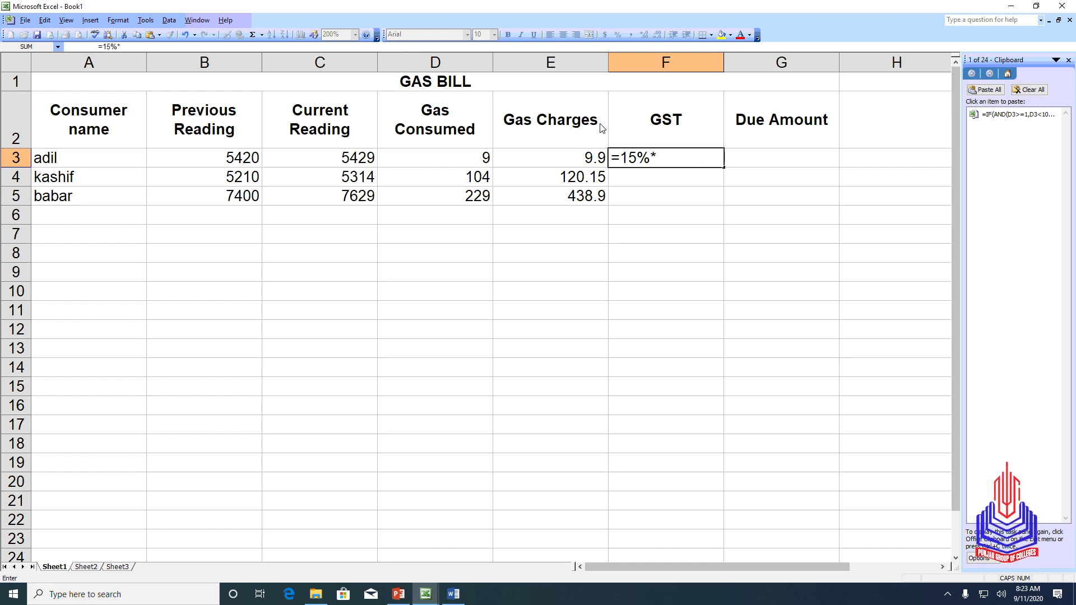
{"action": "left_click", "coordinate": [547, 165]}
{"action": "key", "text": "Return"}
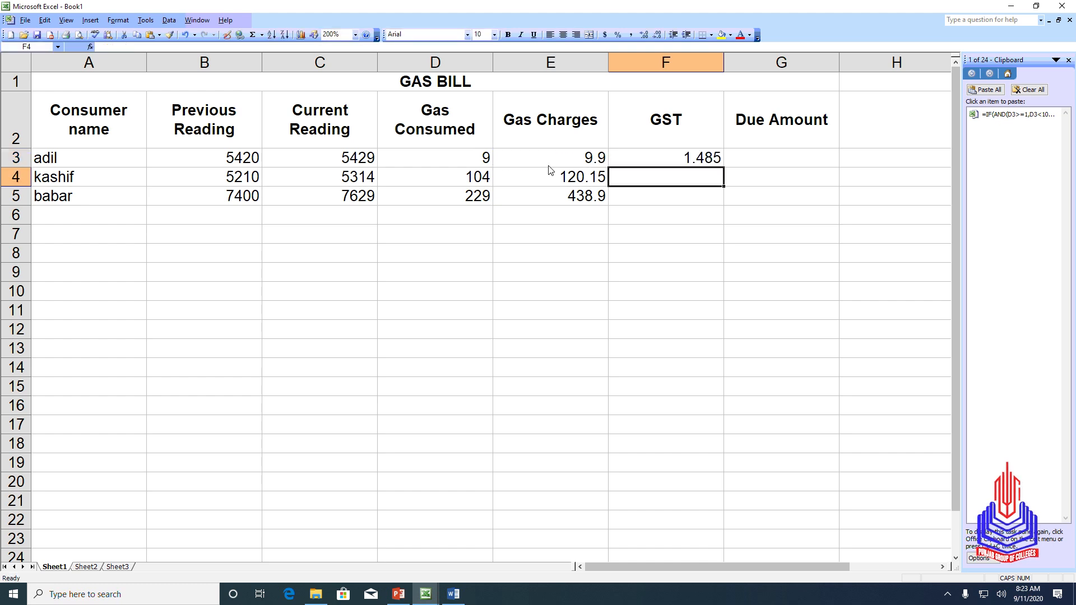
{"action": "left_click", "coordinate": [714, 158]}
{"action": "left_click_drag", "start_coordinate": [724, 167], "coordinate": [724, 207]}
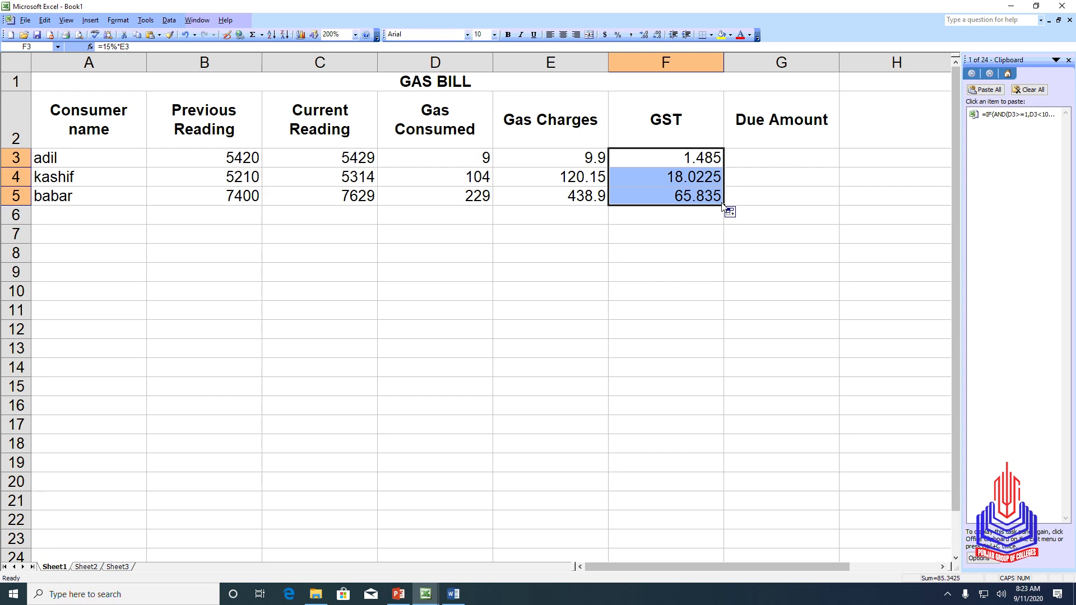
- Calculate the Due Amount in G3 with =E3+F3+55 and copy the formula down to G5
{"action": "left_click", "coordinate": [784, 161]}
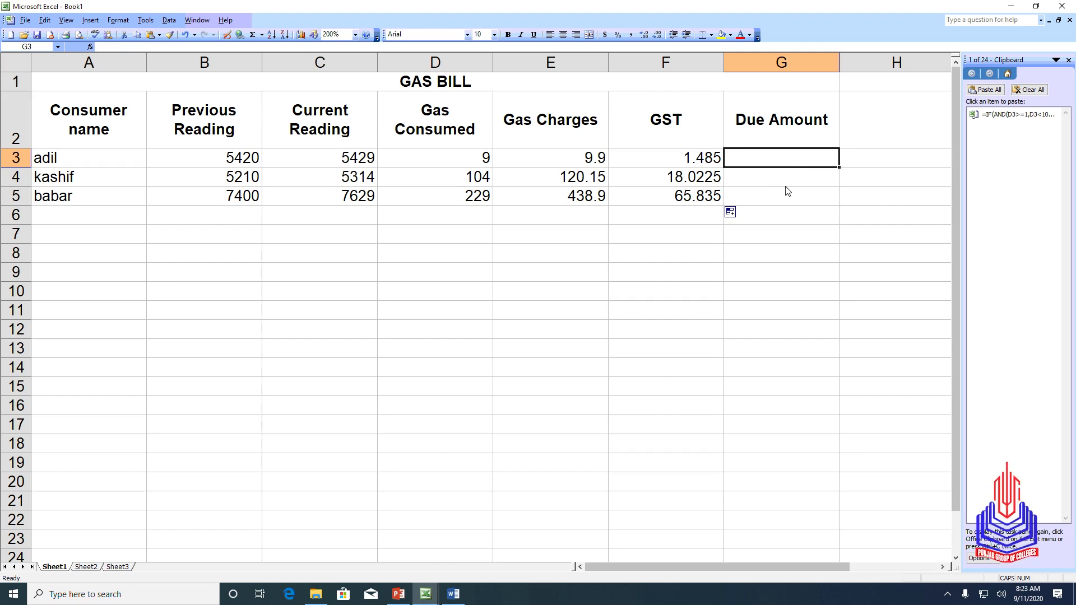
{"action": "type", "text": "="}
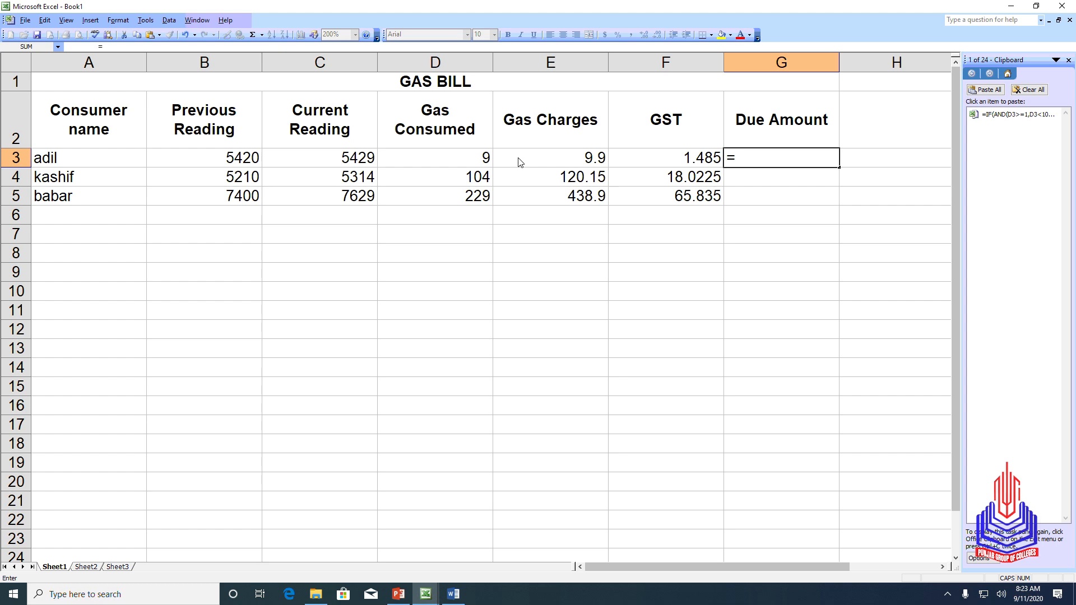
{"action": "left_click", "coordinate": [541, 158]}
{"action": "type", "text": "+"}
{"action": "left_click", "coordinate": [659, 169]}
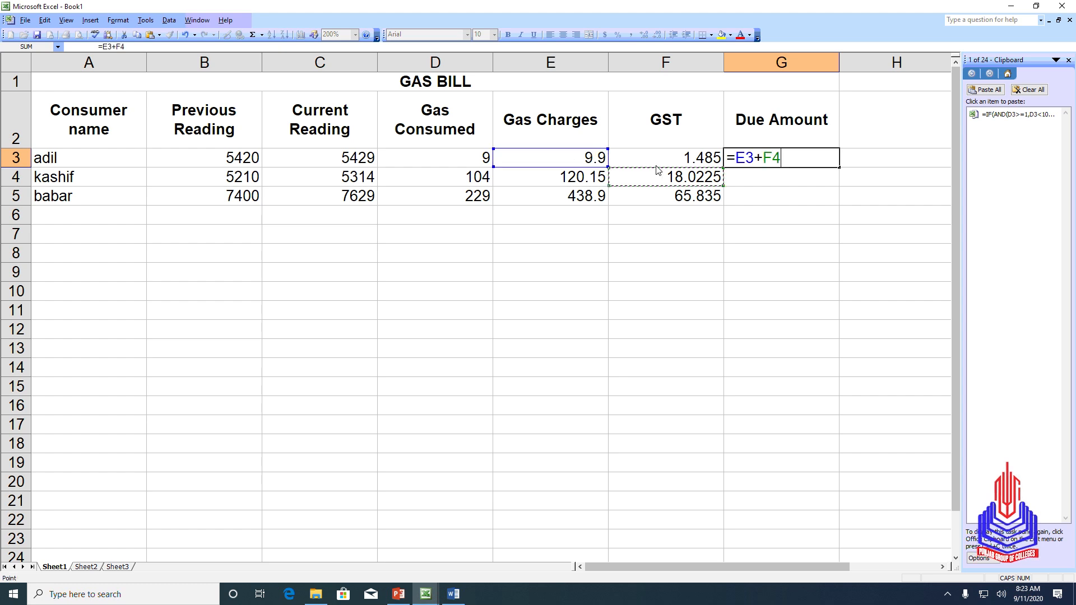
{"action": "left_click", "coordinate": [675, 160]}
{"action": "type", "text": "+55"}
{"action": "key", "text": "Return"}
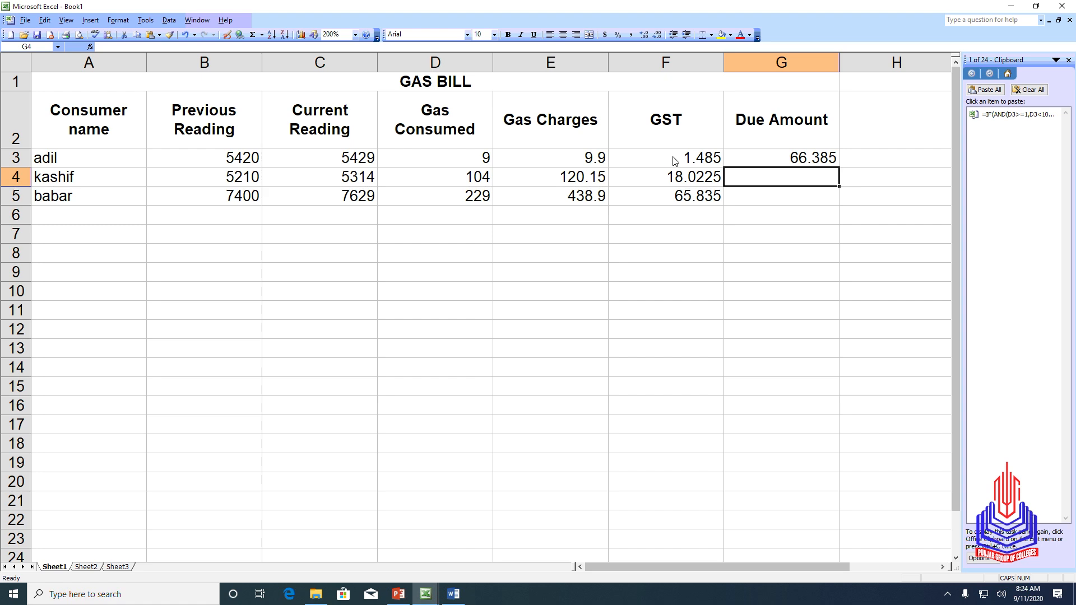
{"action": "key", "text": "Up"}
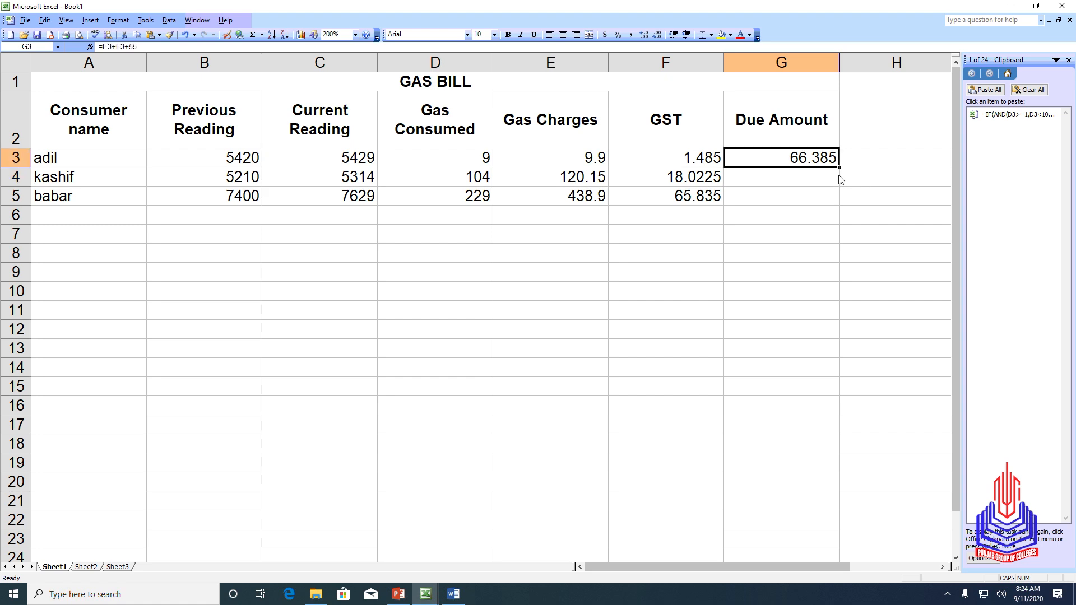
{"action": "left_click_drag", "start_coordinate": [839, 167], "coordinate": [842, 209]}
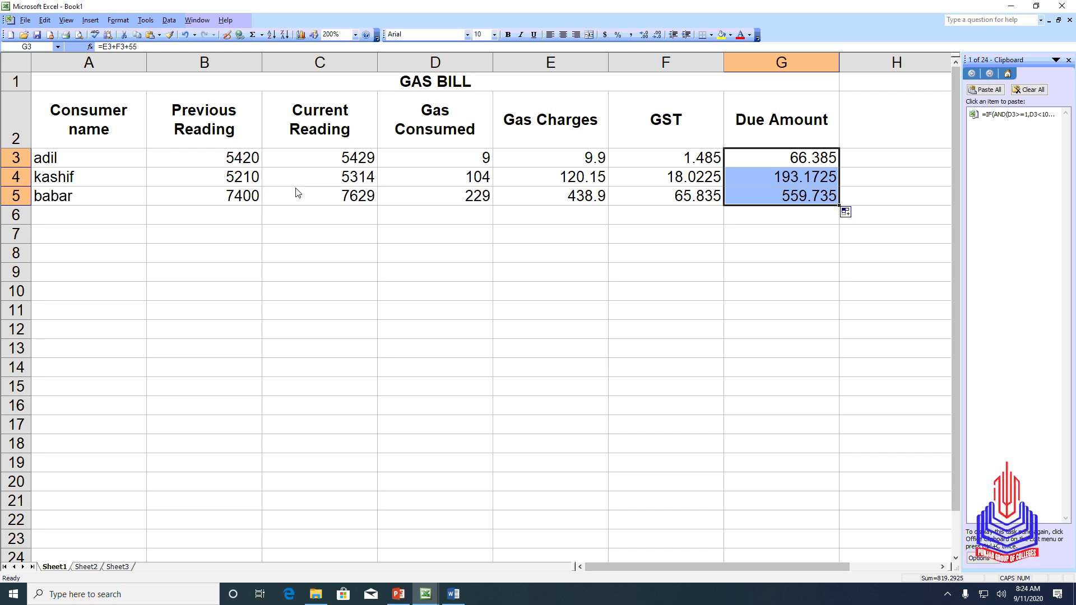
- Change the second consumer's current reading in C4 to 5300
{"action": "double_click", "coordinate": [355, 182]}
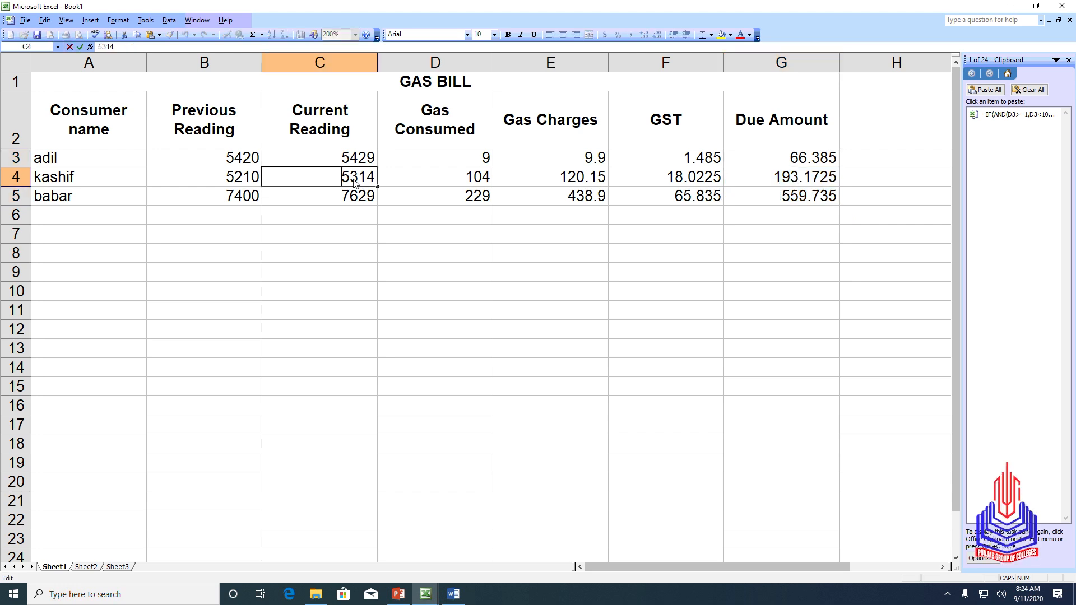
{"action": "key", "text": "Right"}
{"action": "key", "text": "BackSpace"}
{"action": "key", "text": "BackSpace"}
{"action": "type", "text": "00"}
{"action": "left_click", "coordinate": [392, 182]}
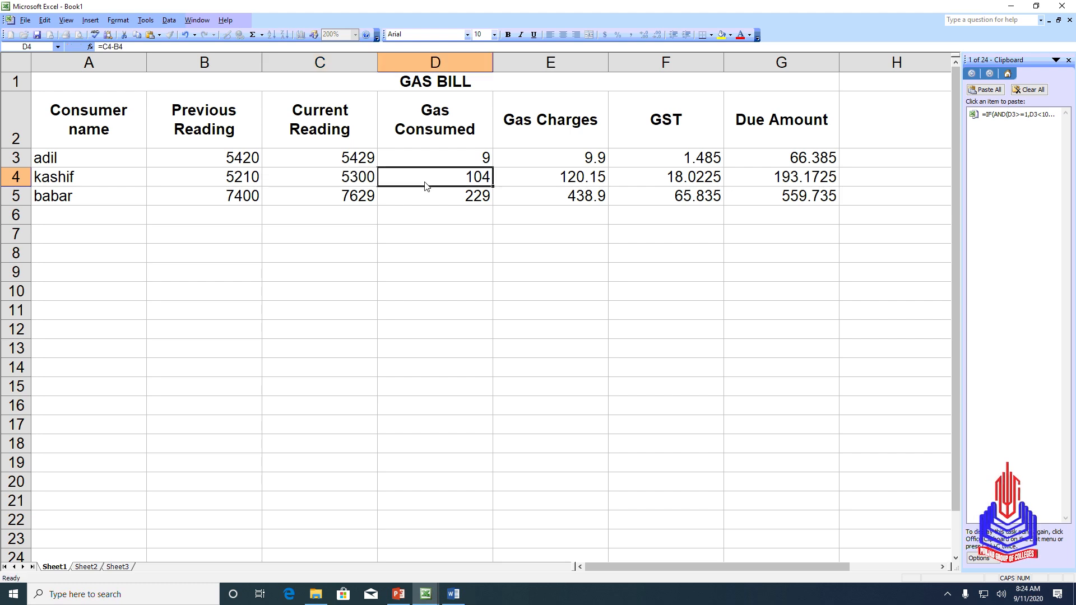
- Change the first consumer's current reading in C3 to 5499 and check the GST formula in F3
{"action": "double_click", "coordinate": [350, 163]}
{"action": "left_click", "coordinate": [375, 159]}
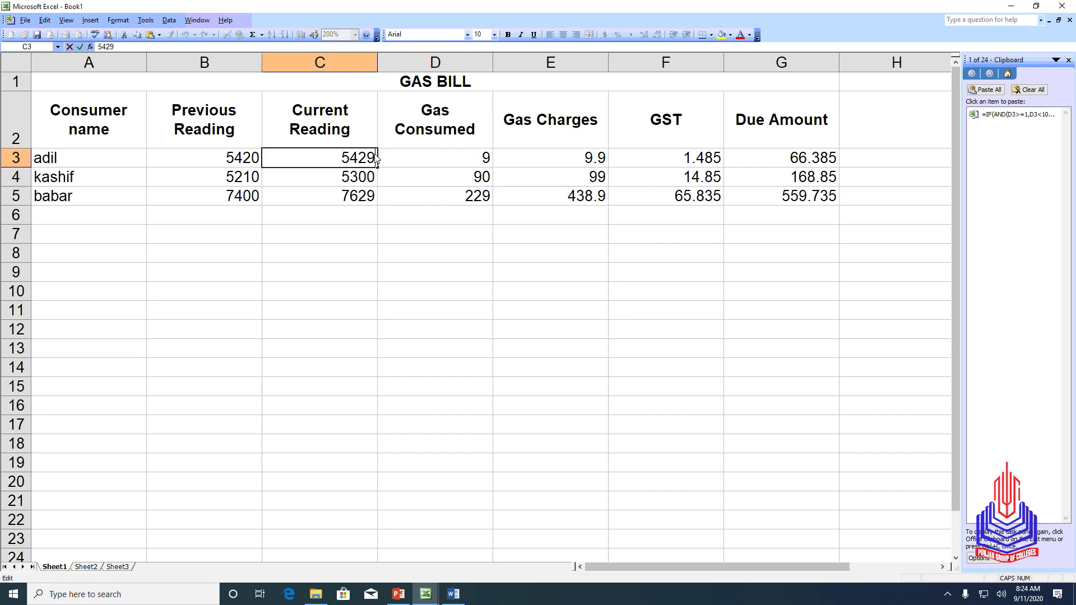
{"action": "key", "text": "BackSpace"}
{"action": "key", "text": "BackSpace"}
{"action": "type", "text": "99"}
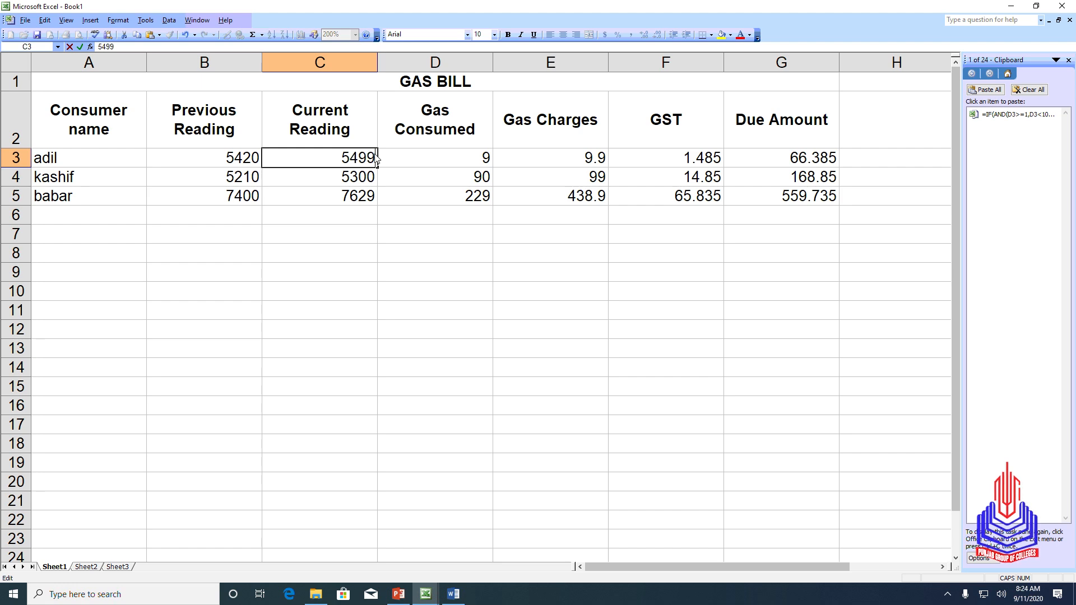
{"action": "key", "text": "Return"}
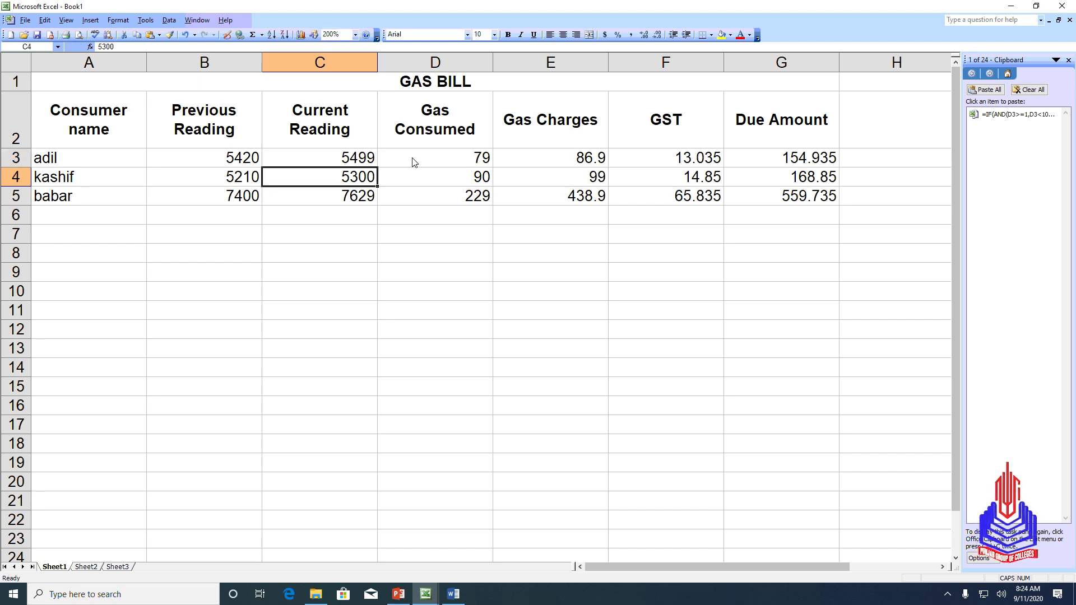
{"action": "left_click", "coordinate": [671, 160]}
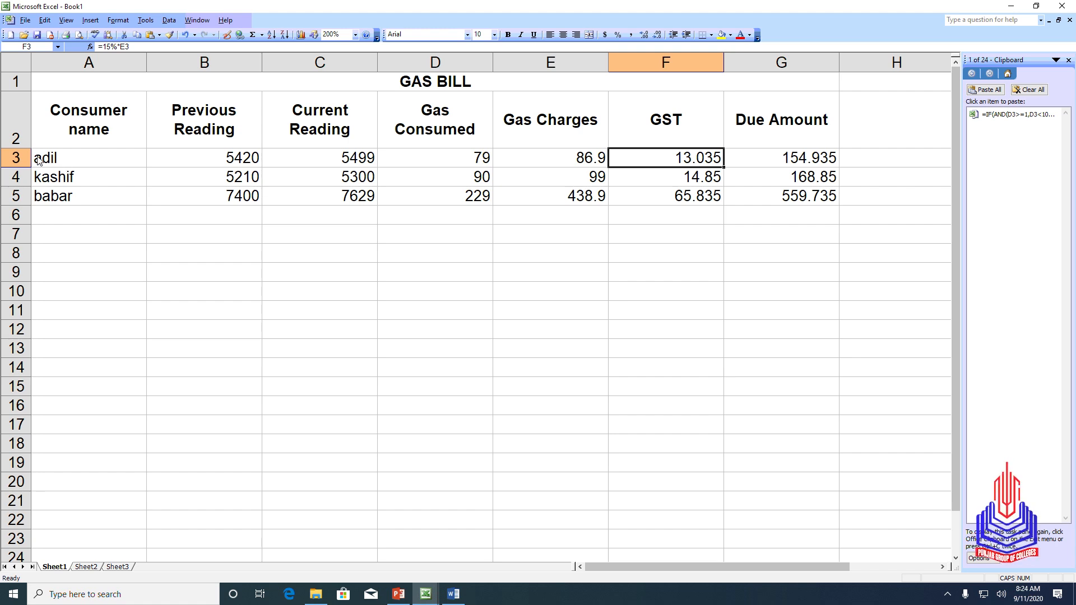
- Apply outline and inside borders to rows 3 to 5, using a thick line style for the horizontal and inside vertical lines
{"action": "left_click_drag", "start_coordinate": [17, 159], "coordinate": [22, 199]}
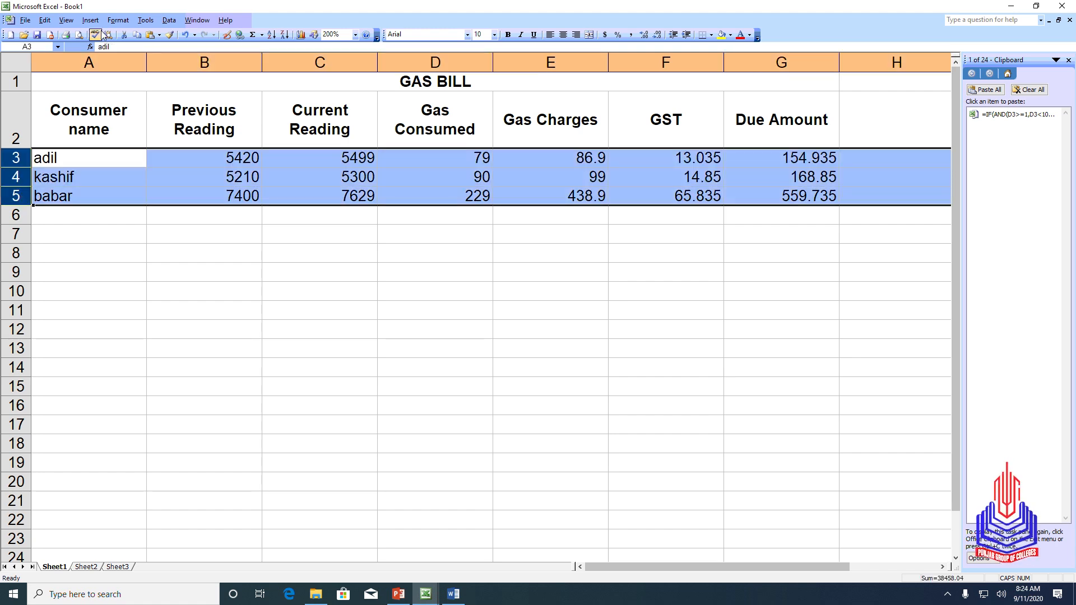
{"action": "left_click", "coordinate": [119, 21]}
{"action": "left_click", "coordinate": [130, 32]}
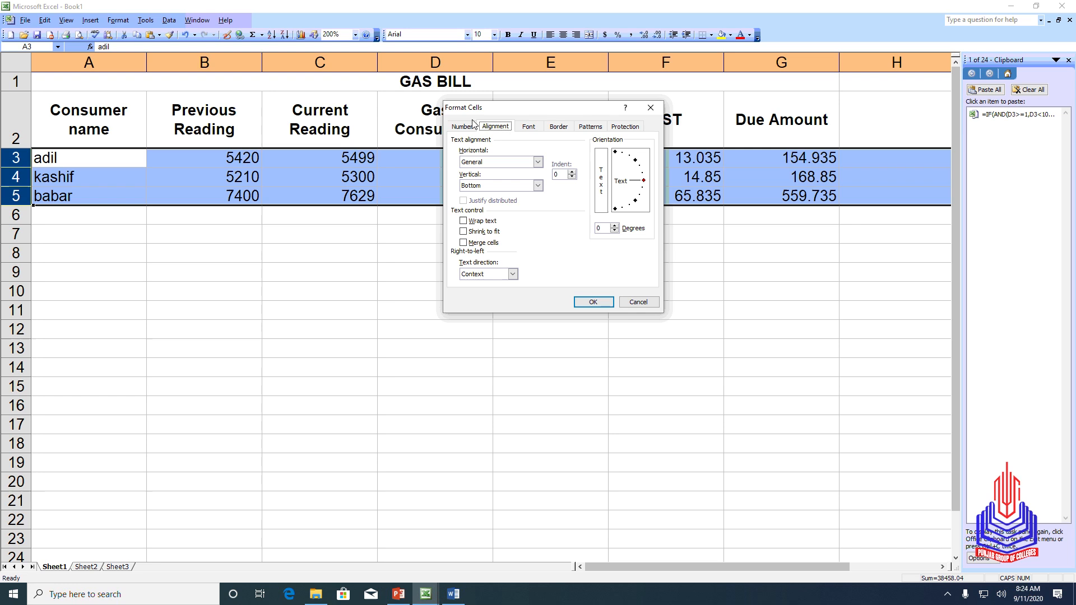
{"action": "left_click", "coordinate": [558, 128]}
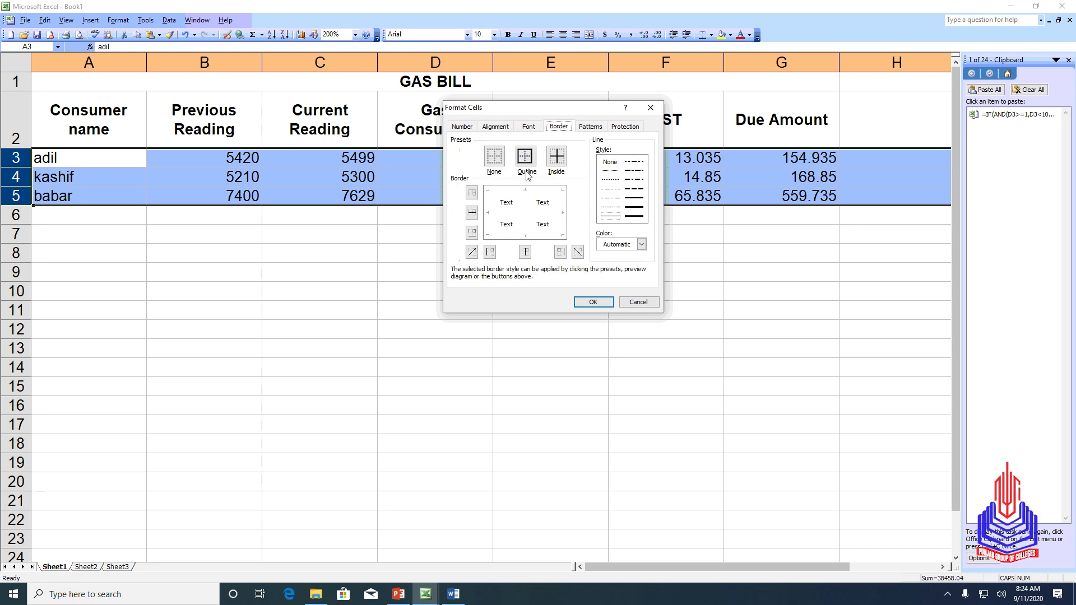
{"action": "left_click", "coordinate": [634, 206]}
{"action": "left_click", "coordinate": [554, 216]}
{"action": "left_click", "coordinate": [527, 192]}
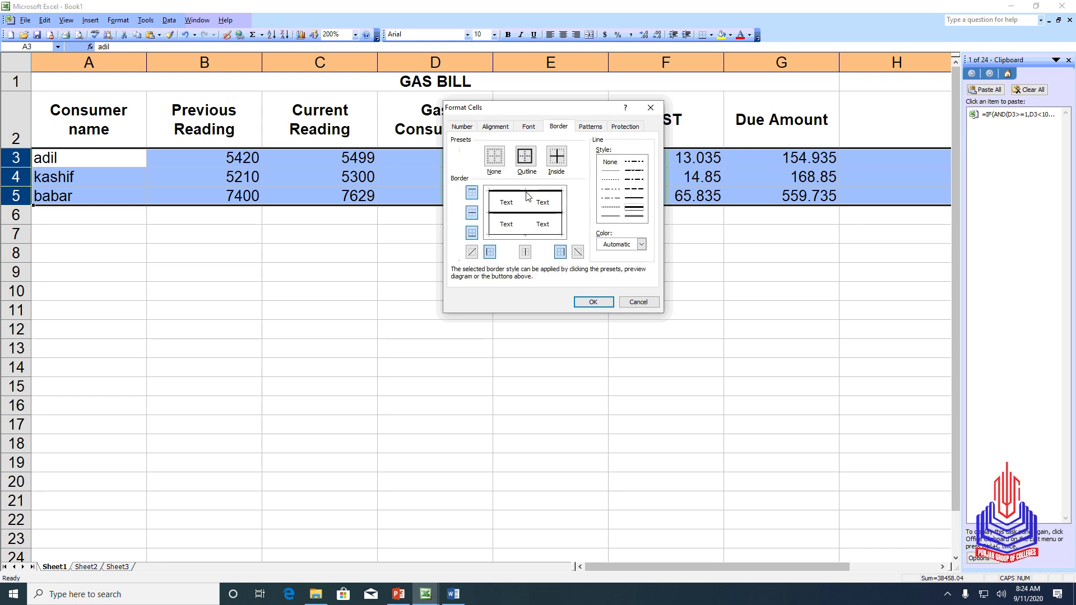
{"action": "left_click", "coordinate": [530, 236]}
{"action": "left_click", "coordinate": [525, 251]}
{"action": "left_click", "coordinate": [593, 302]}
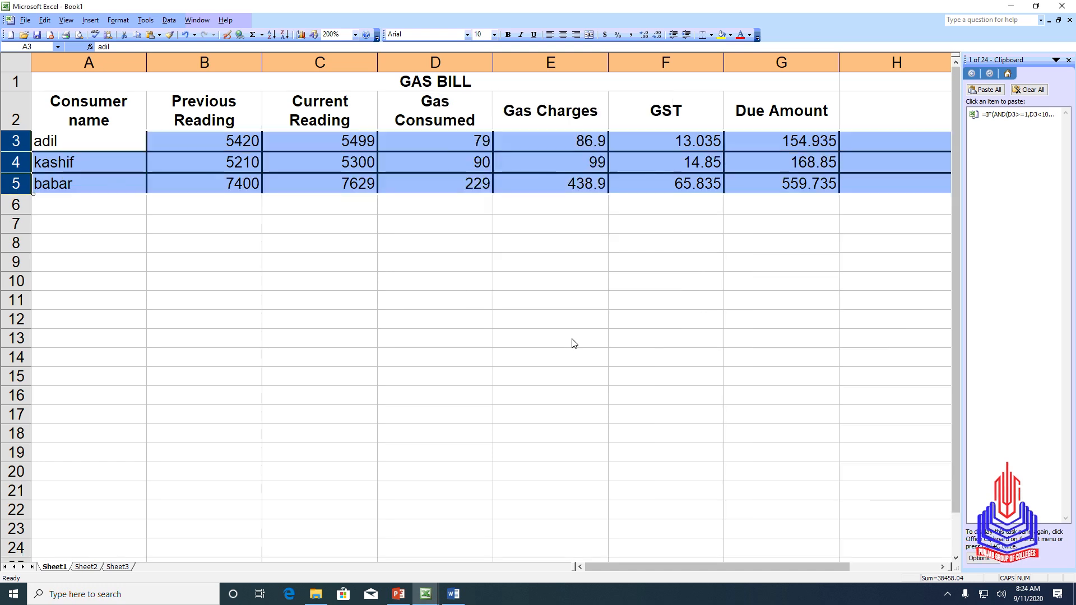
{"action": "left_click", "coordinate": [574, 343]}
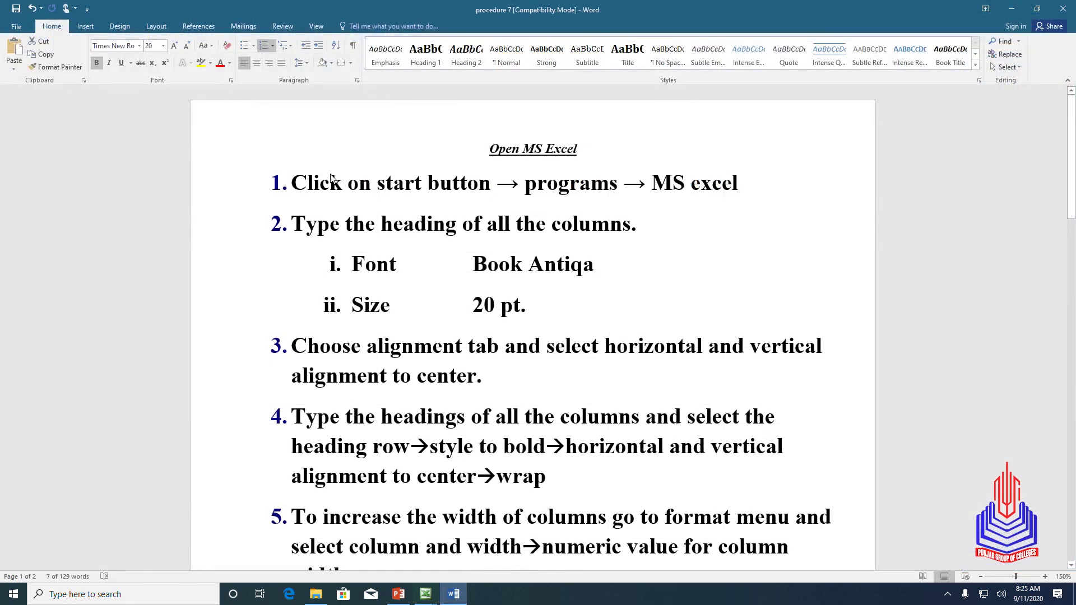
- Review the written gas bill procedure in the Word document "procedure 7" from its first step through the saving instruction
{"action": "left_click_drag", "start_coordinate": [293, 188], "coordinate": [557, 531]}
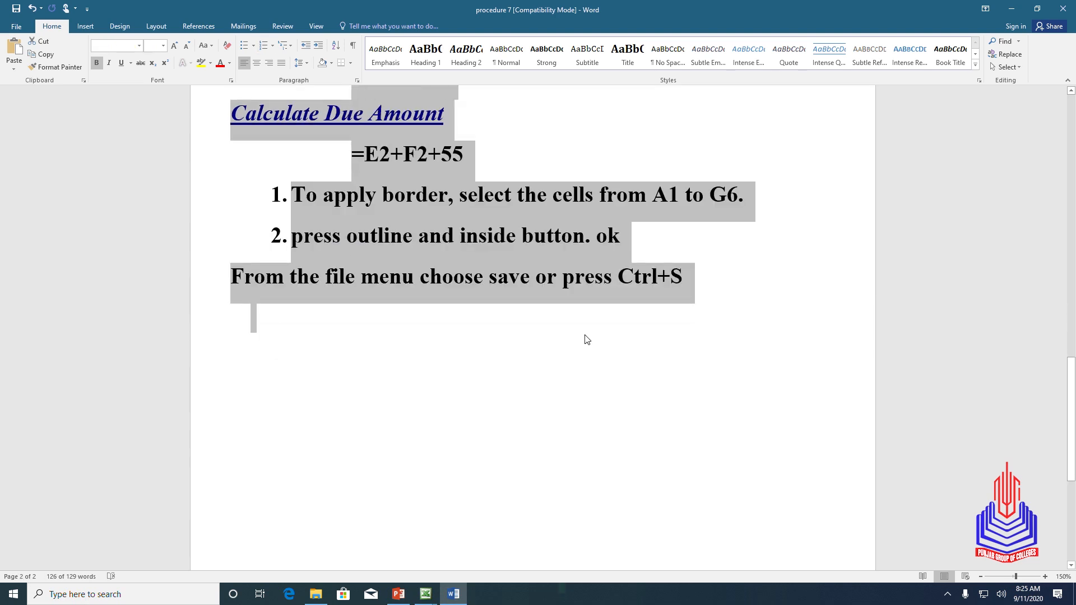
{"action": "left_click", "coordinate": [677, 375]}
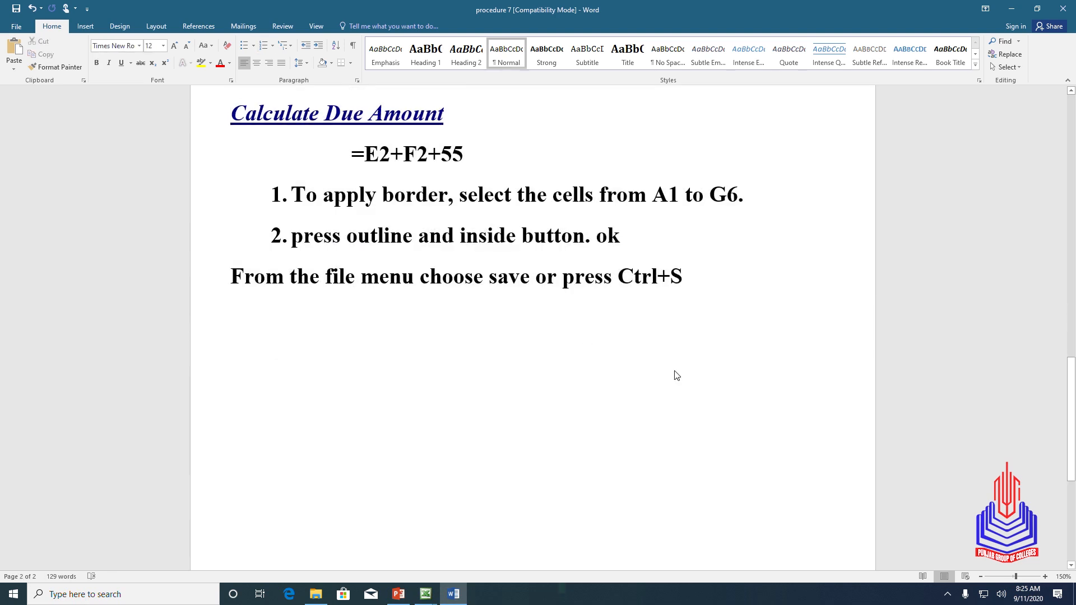